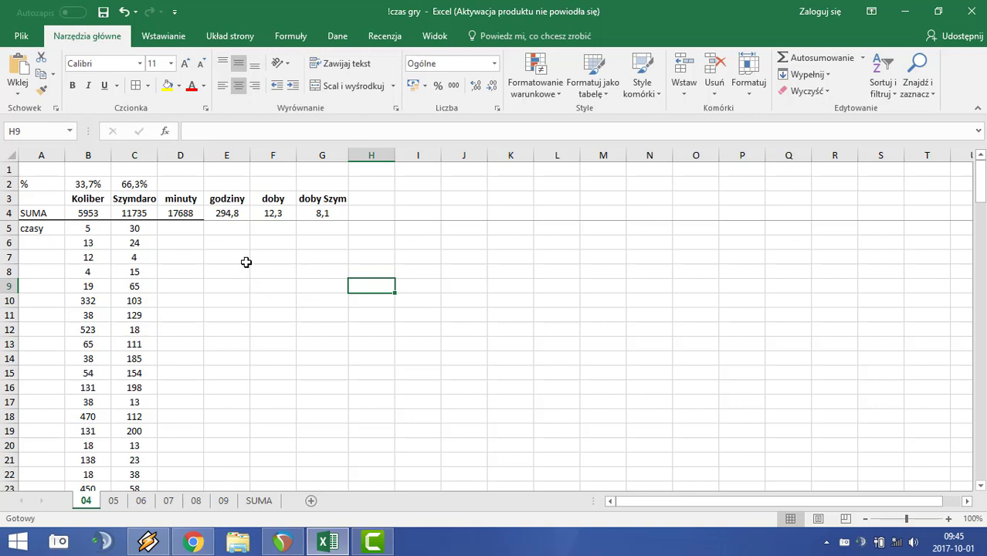
Examine the play times recorded for both players in columns B and C of sheet 04.
click(246, 263)
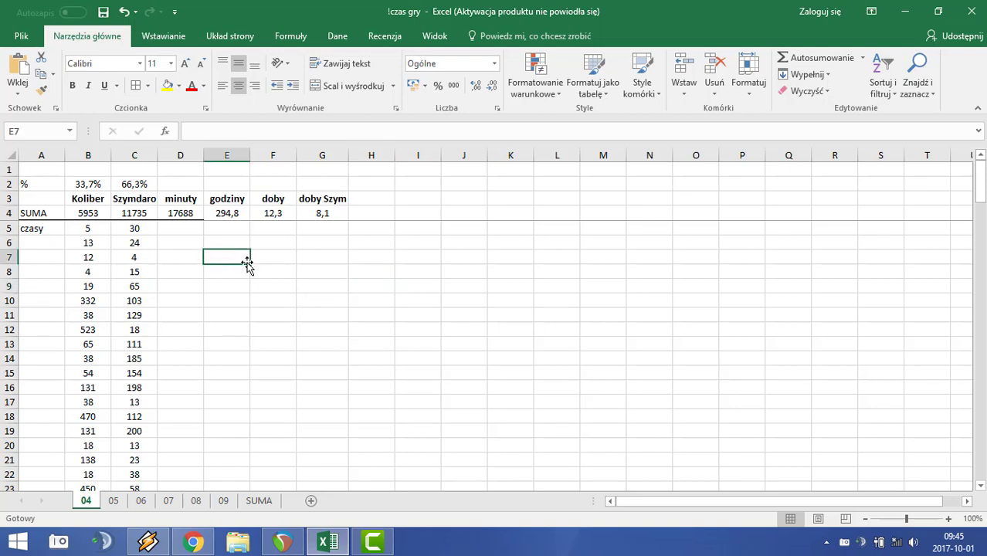
drag(83, 229, 141, 462)
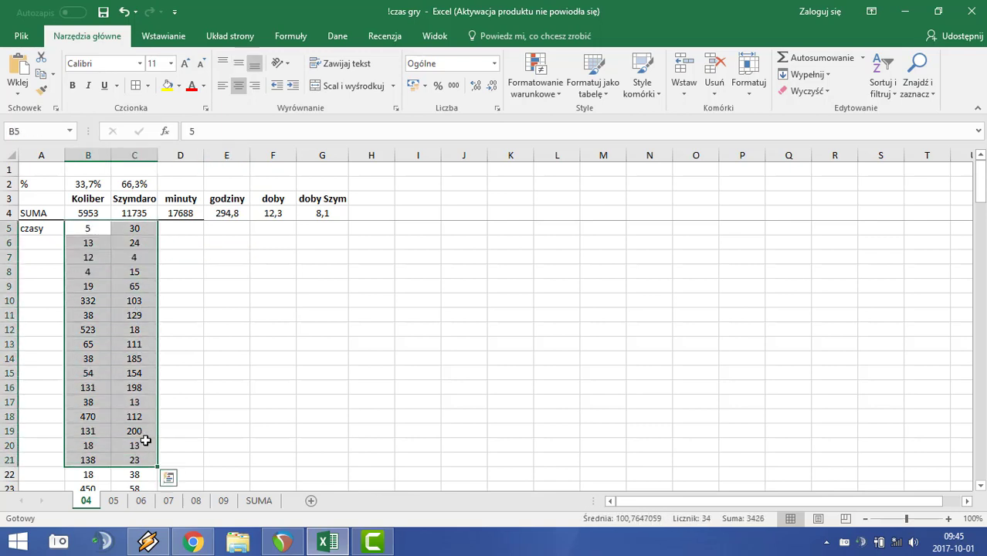
click(209, 315)
scroll(183, 311, down, 19)
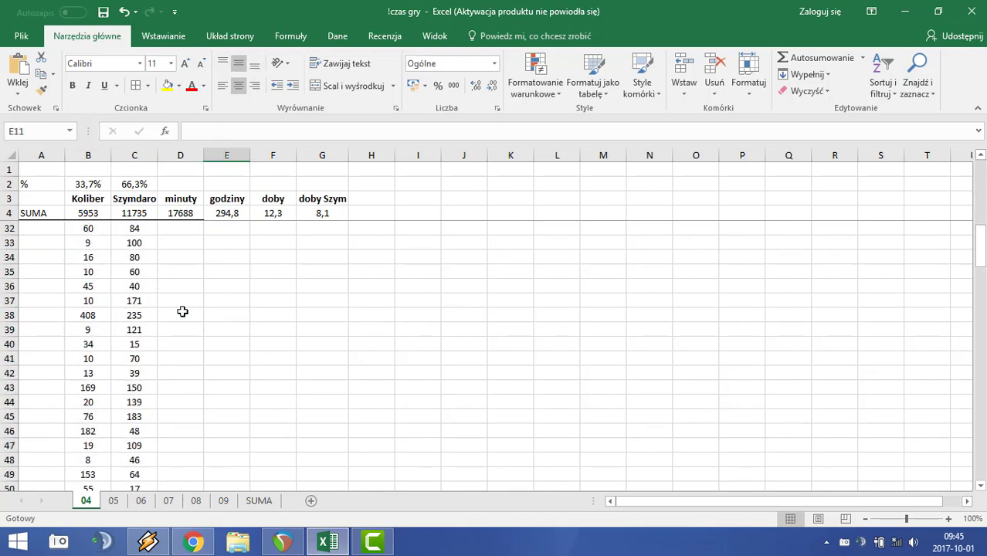
scroll(181, 311, down, 20)
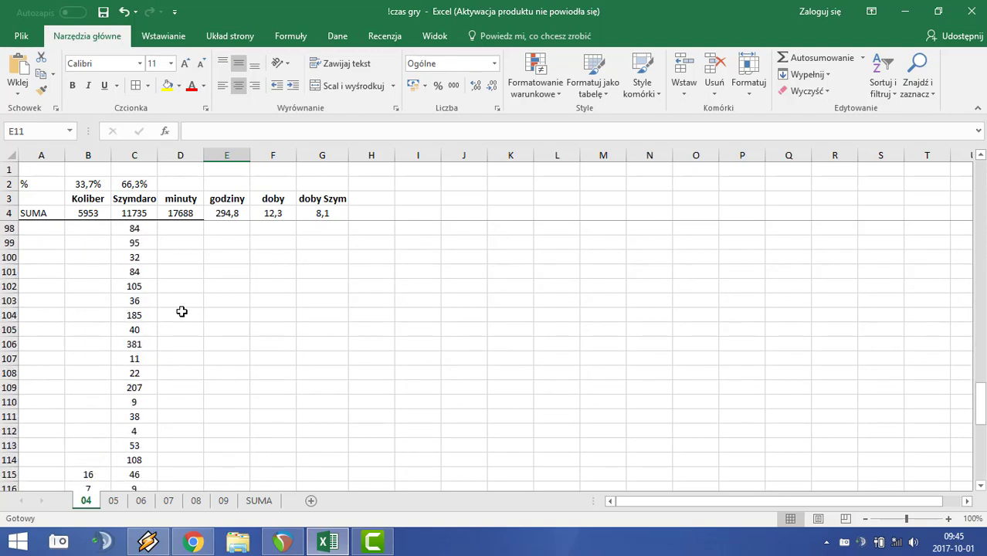
scroll(181, 311, up, 20)
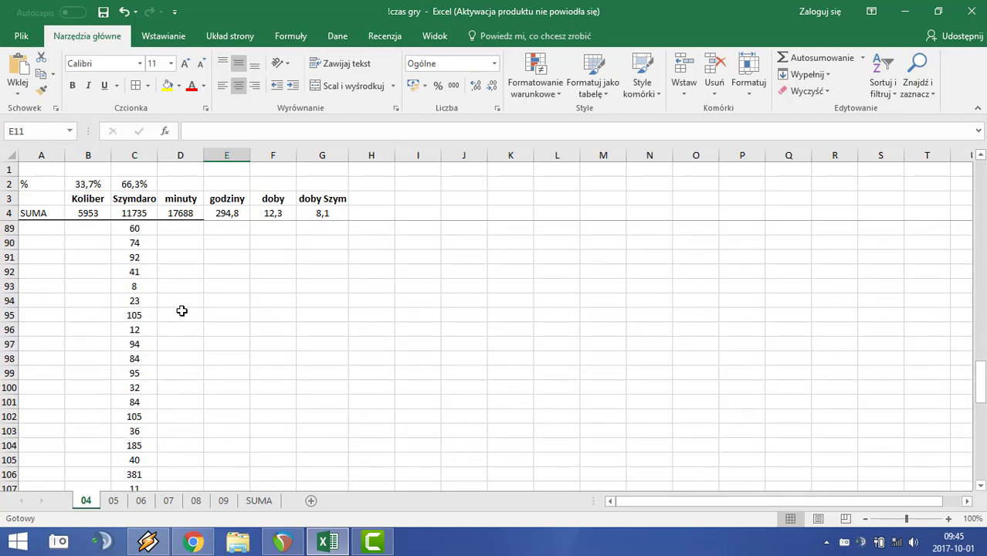
scroll(182, 309, up, 12)
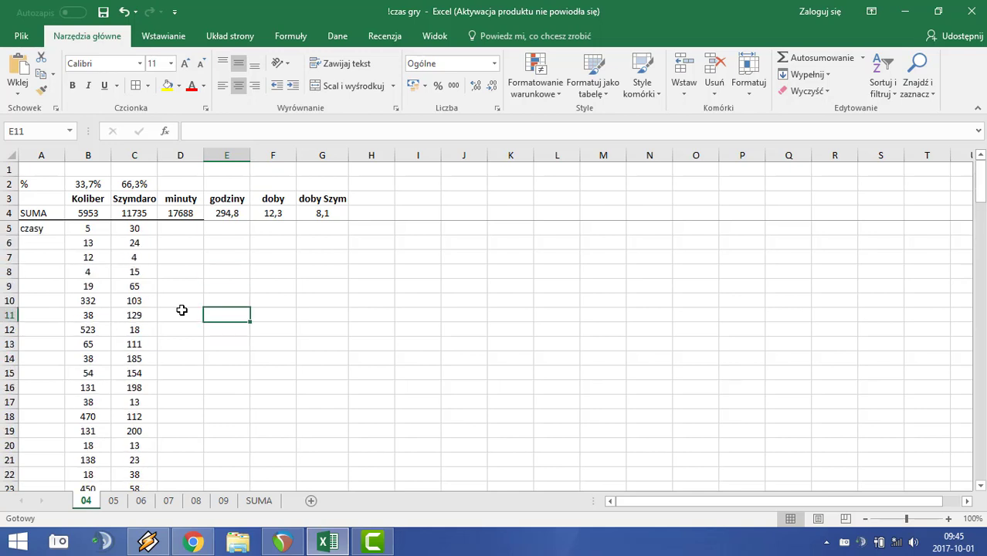
Inspect the two players' SUMA totals in B4 and C4 and their percentage shares in B2:C2 on sheet 04.
click(91, 209)
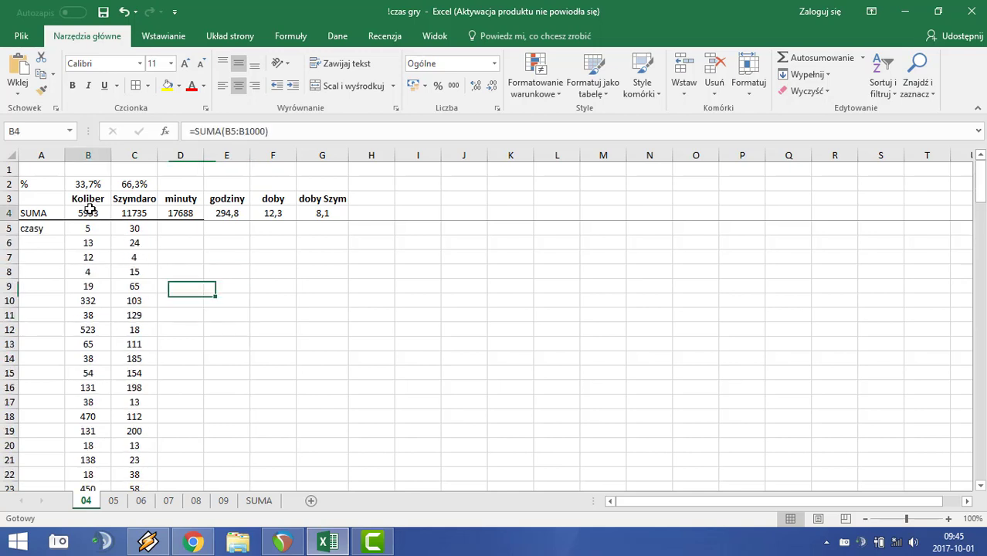
click(141, 214)
click(183, 254)
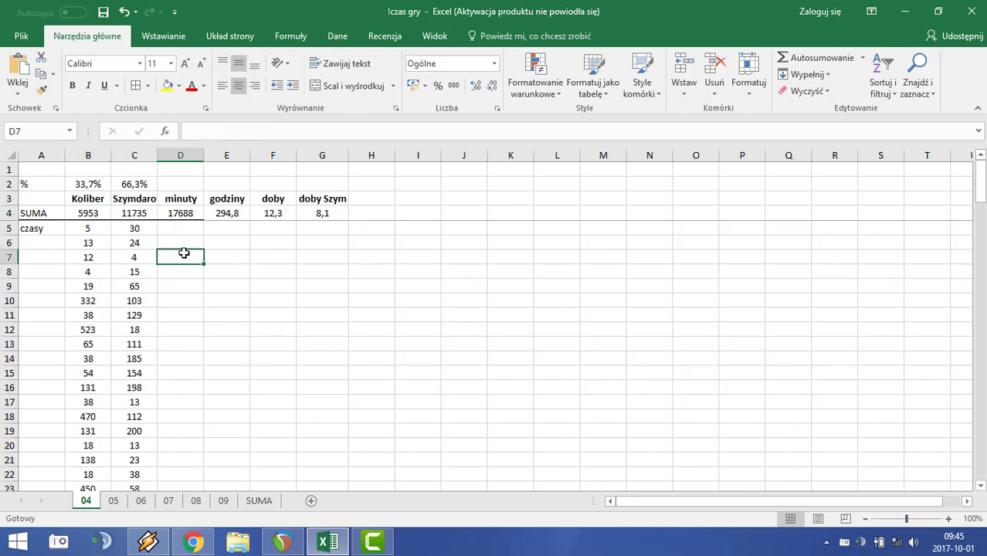
click(107, 183)
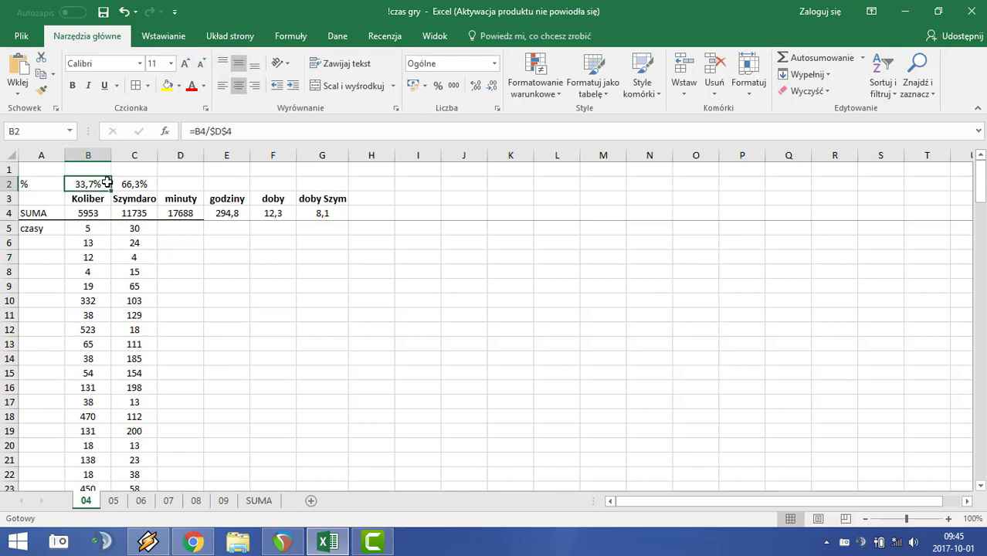
drag(107, 183, 137, 185)
click(185, 171)
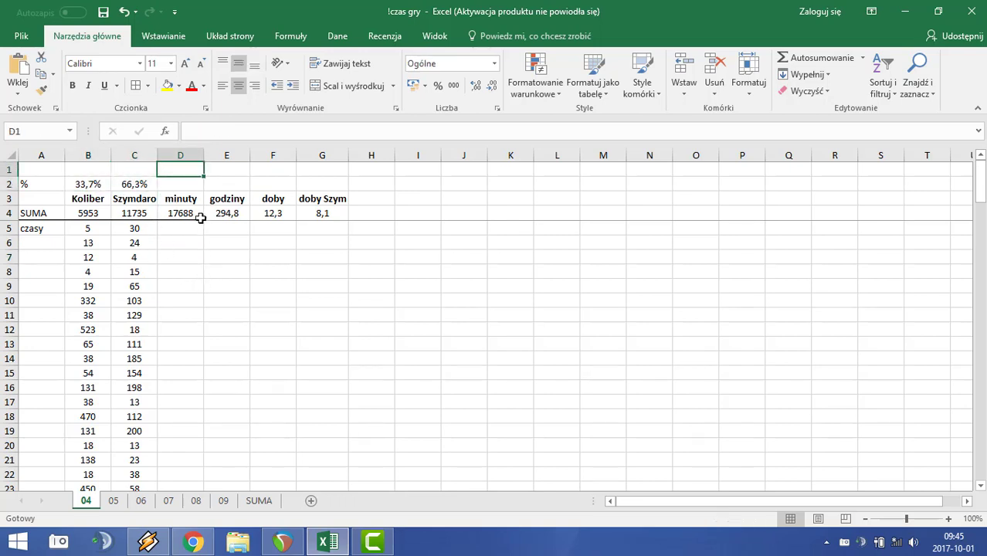
Inspect the combined minutes total in D4 and the day conversions in F4 and G4 on sheet 04.
click(194, 215)
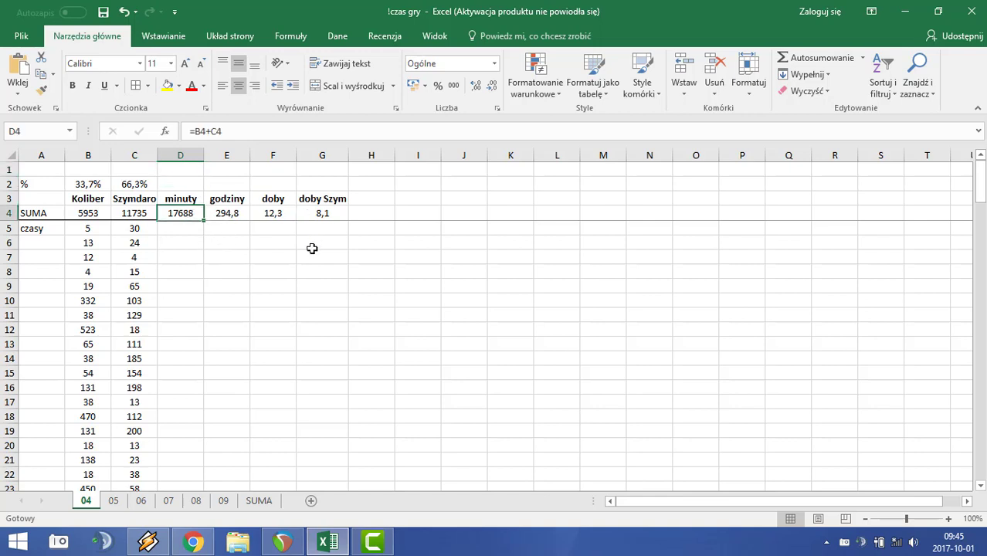
click(289, 216)
click(324, 214)
click(321, 229)
click(319, 270)
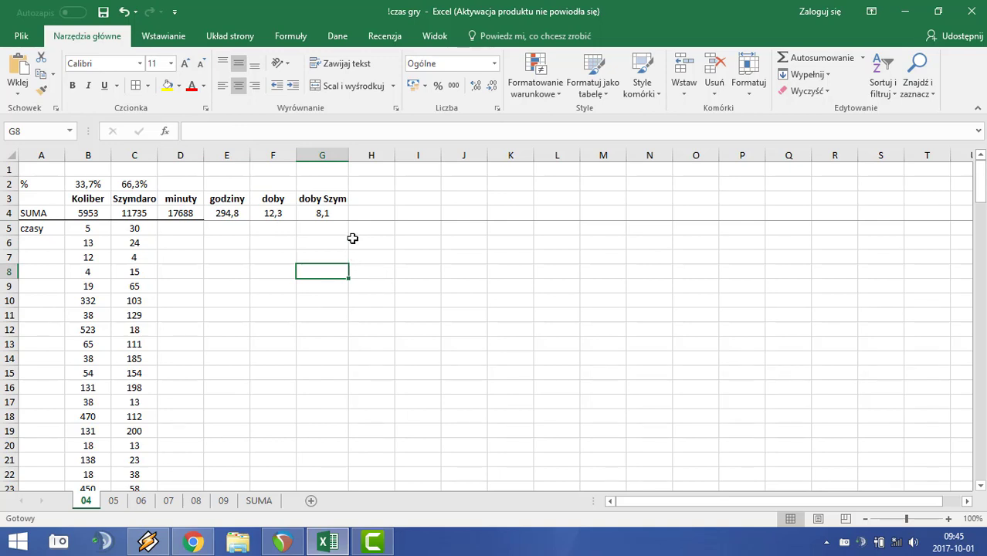
click(337, 215)
click(337, 261)
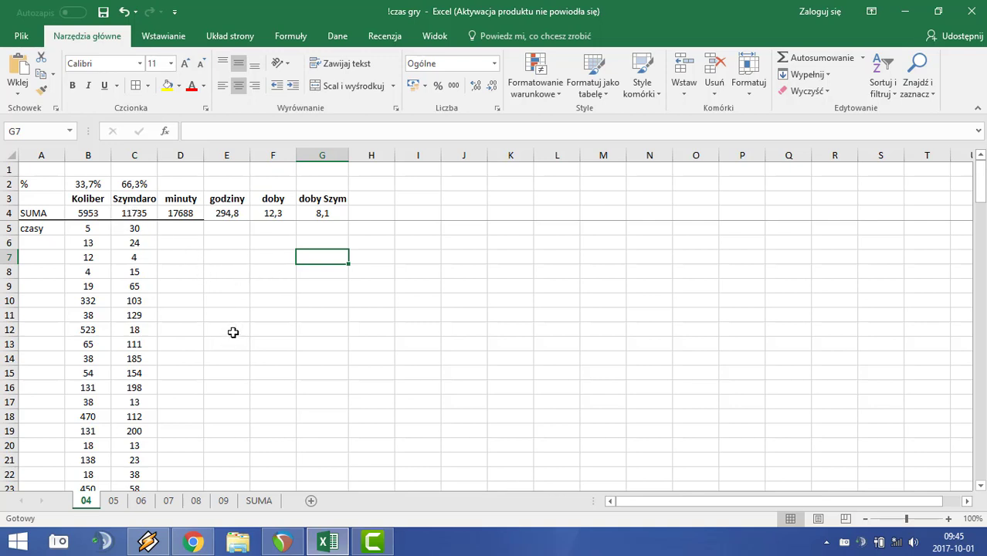
Open sheet 05 and review its recorded play times up to the first entries.
click(114, 500)
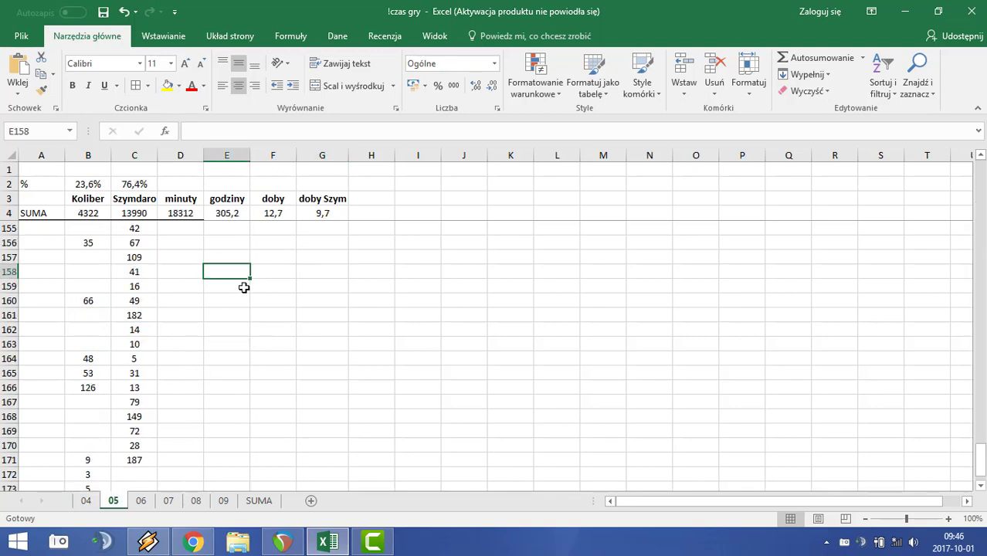
scroll(244, 287, up, 3)
scroll(133, 313, up, 20)
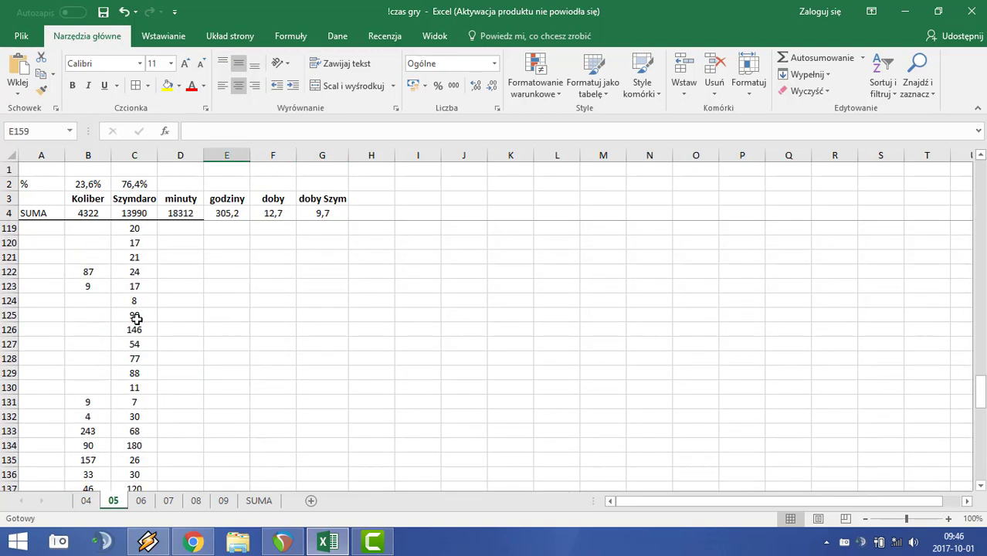
scroll(132, 313, up, 3)
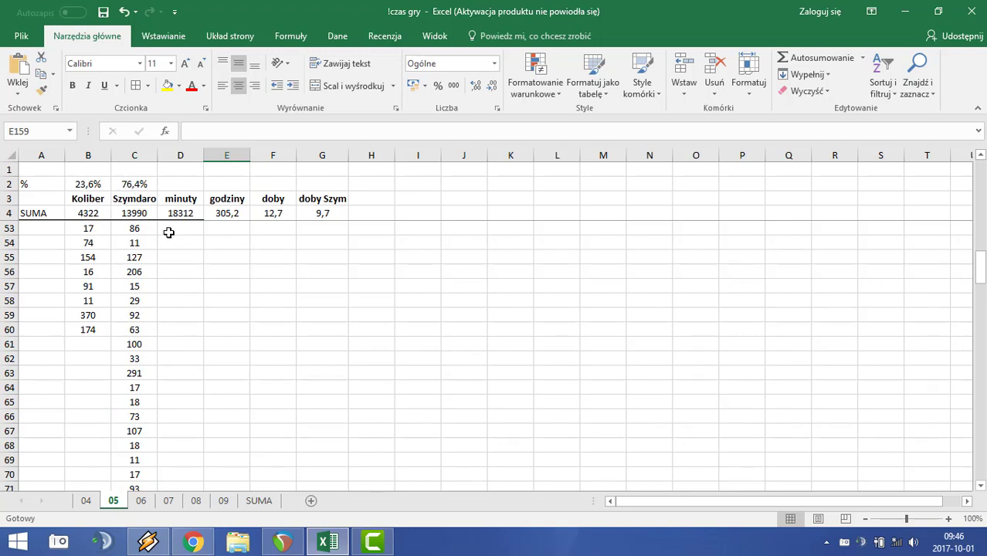
scroll(199, 272, up, 6)
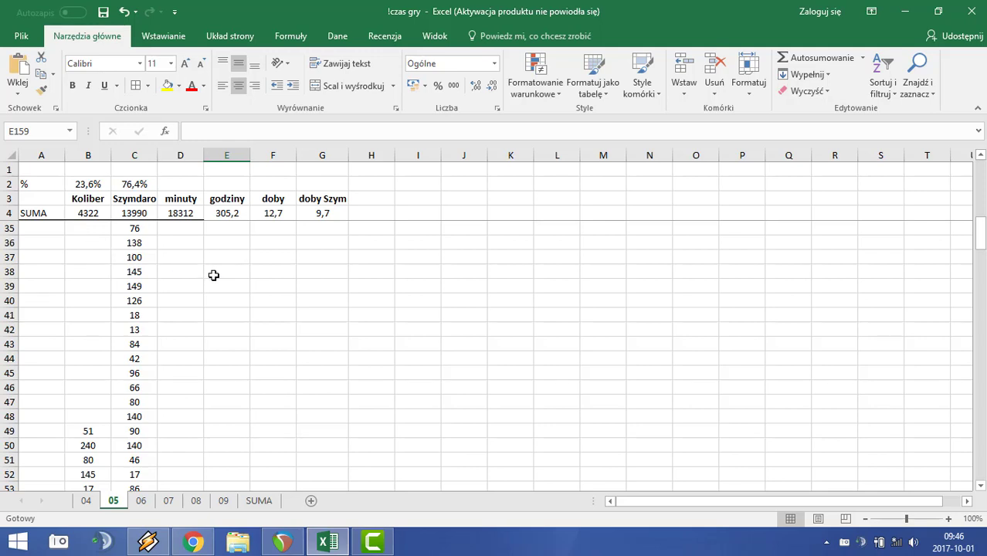
scroll(214, 275, up, 10)
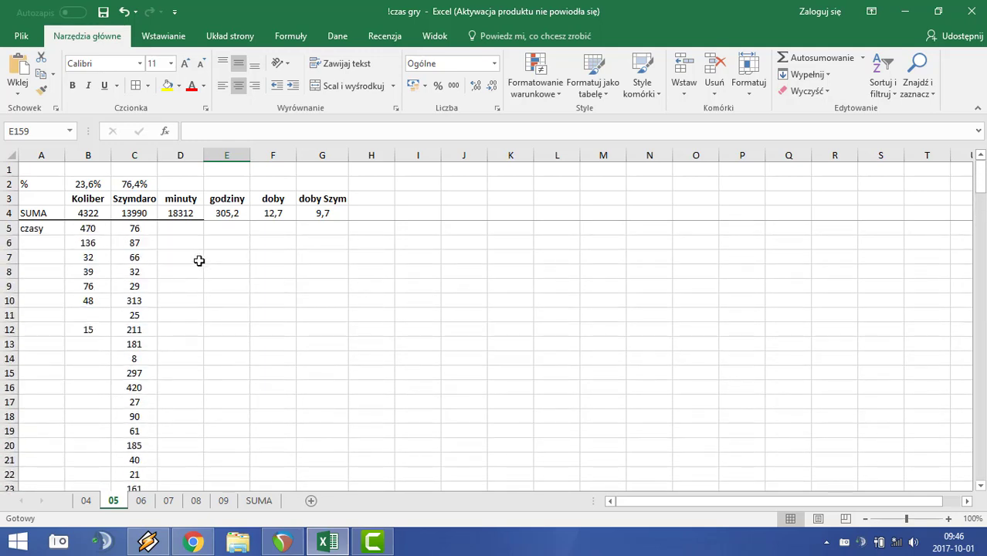
Look through the monthly sheets 06, 07, 08 and 09, reviewing the play times on sheet 09 up to the first entries.
click(140, 502)
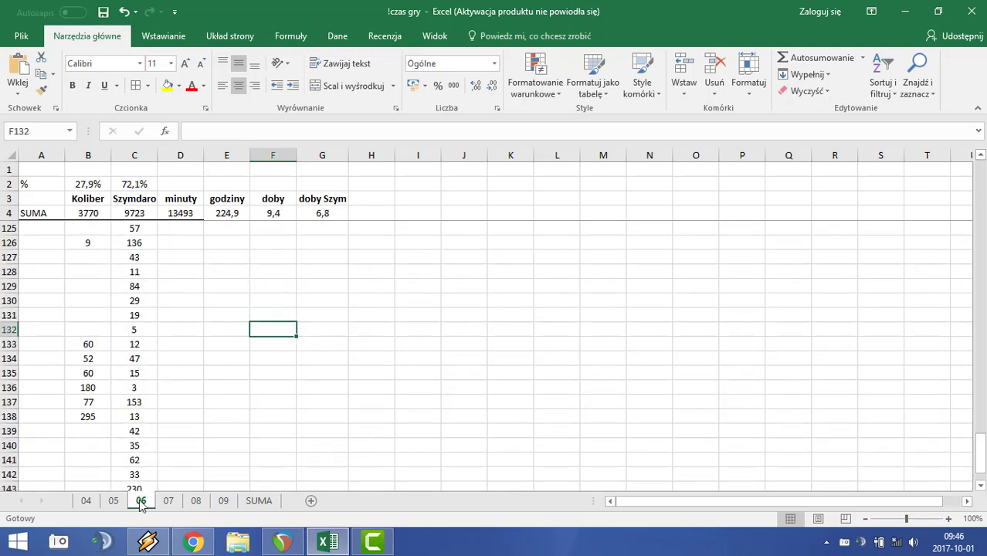
scroll(210, 229, up, 6)
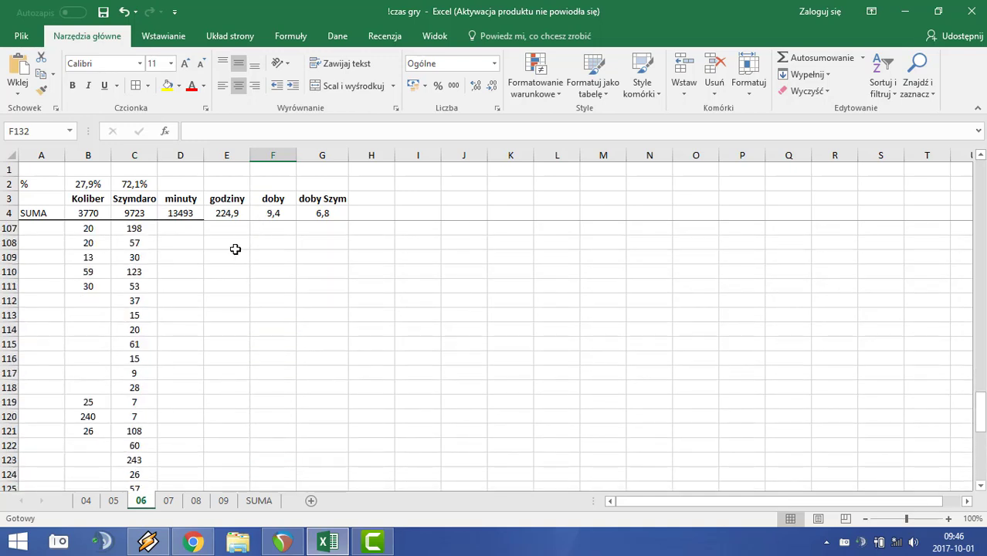
click(168, 502)
click(196, 502)
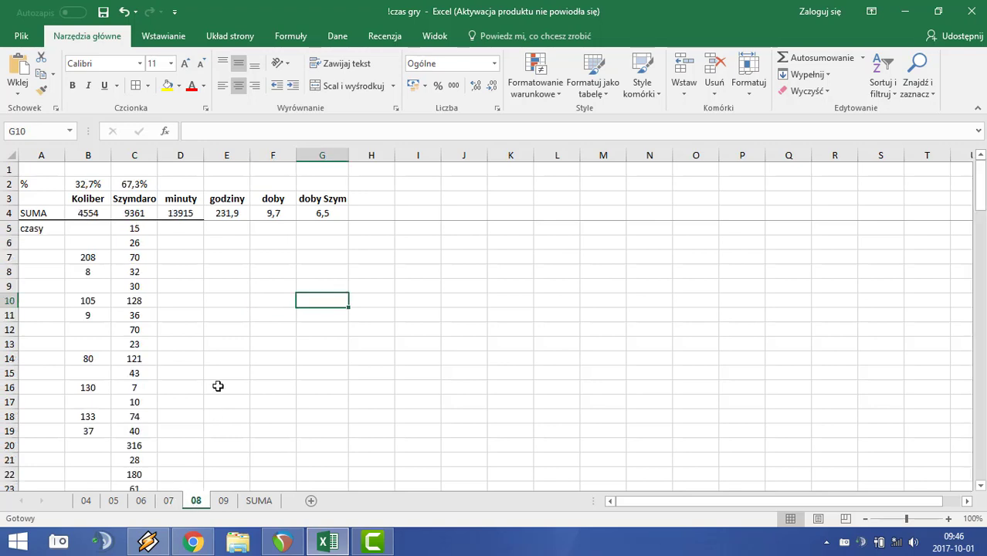
click(224, 501)
scroll(145, 275, up, 3)
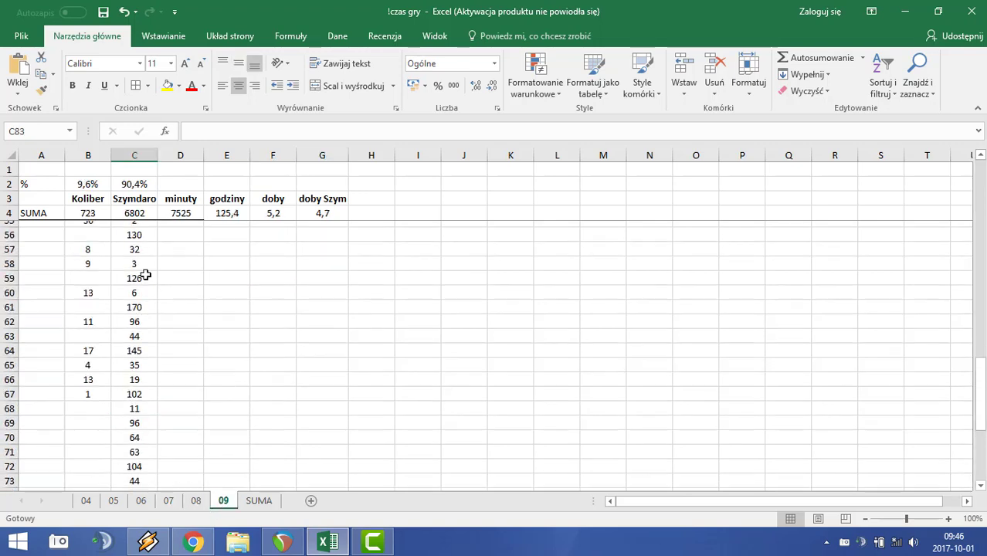
scroll(145, 275, up, 17)
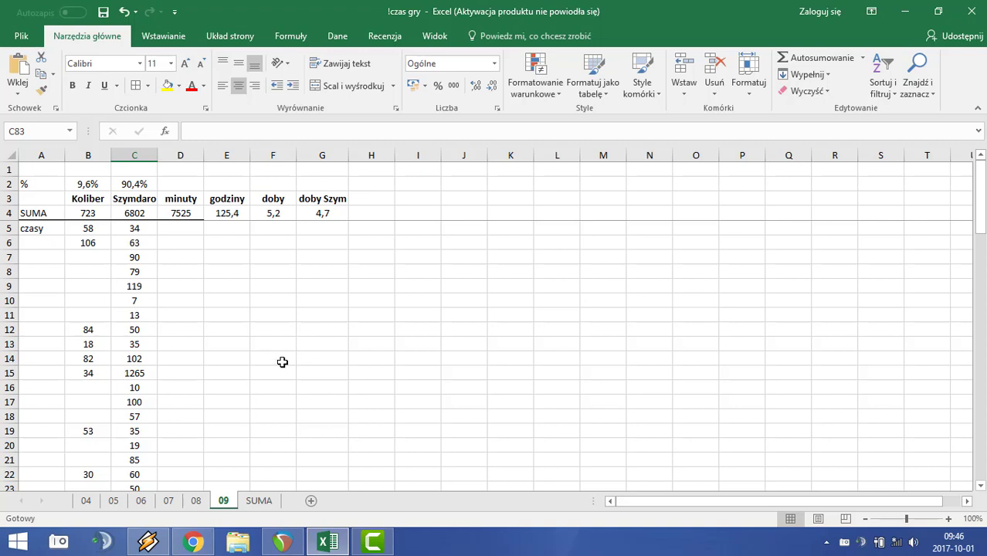
click(293, 283)
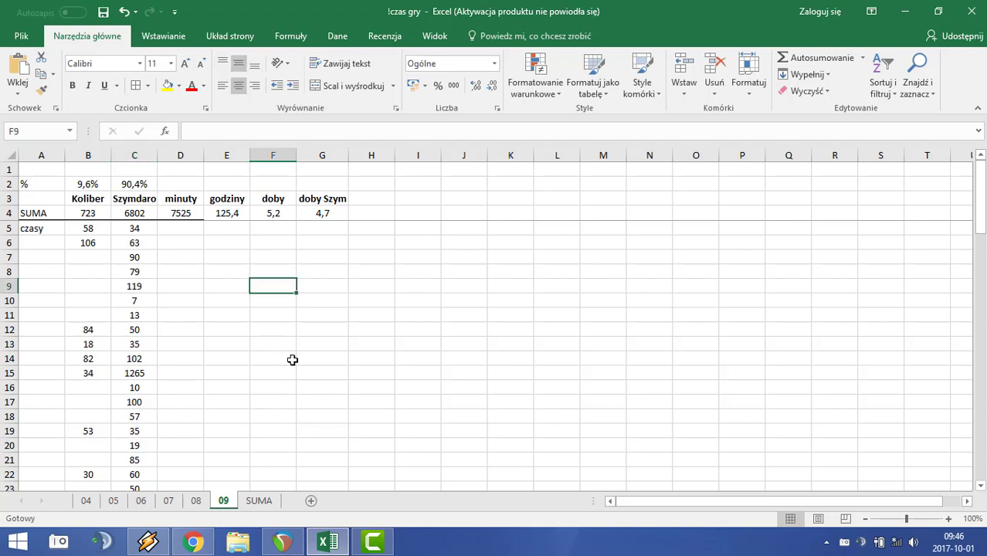
Open the SUMA sheet and examine the monthly minutes table in A7:C12, including each player's column.
click(259, 501)
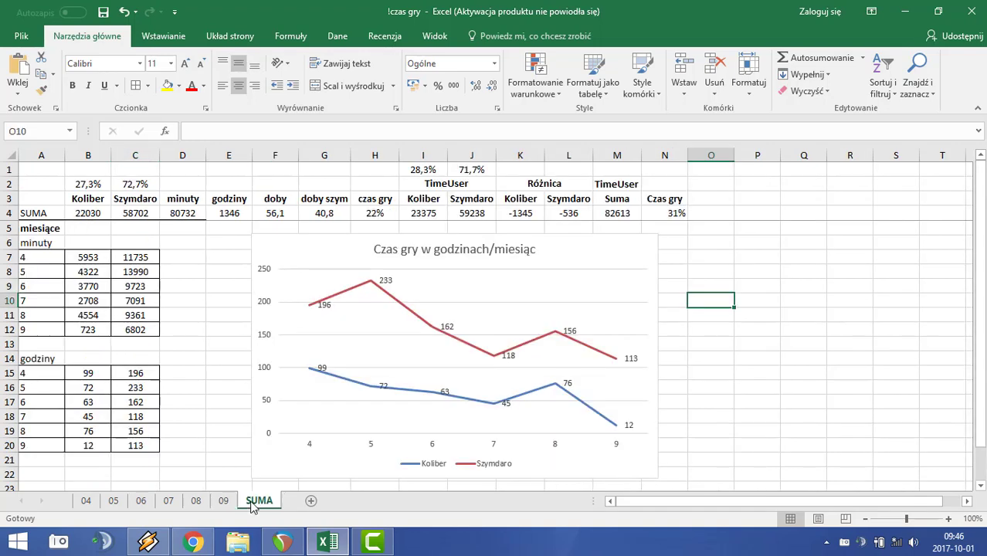
click(742, 270)
click(213, 268)
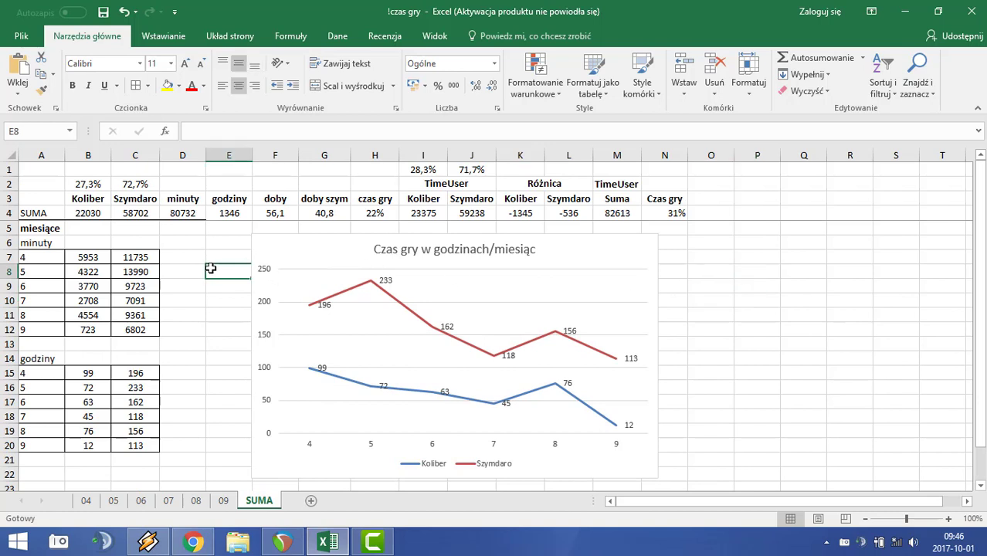
click(187, 268)
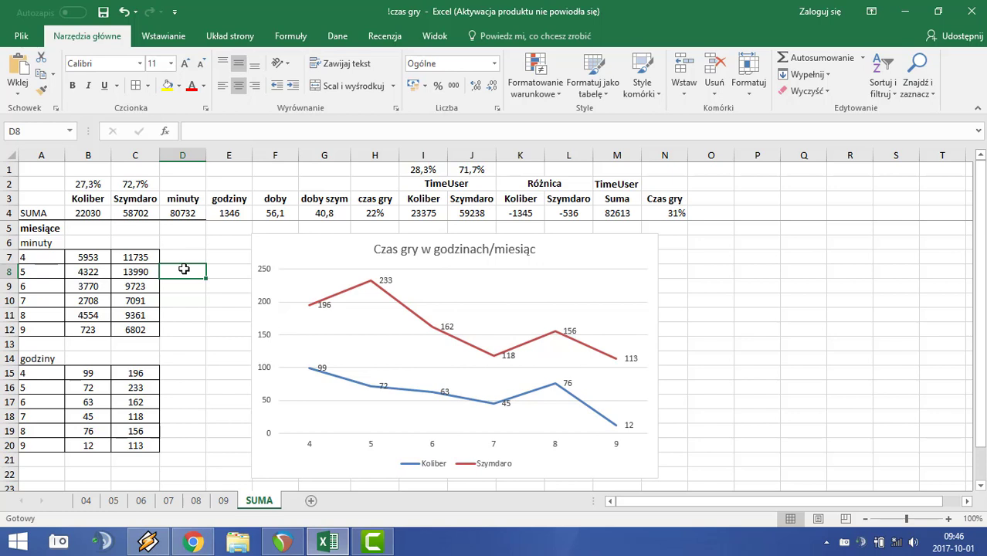
drag(44, 258, 153, 329)
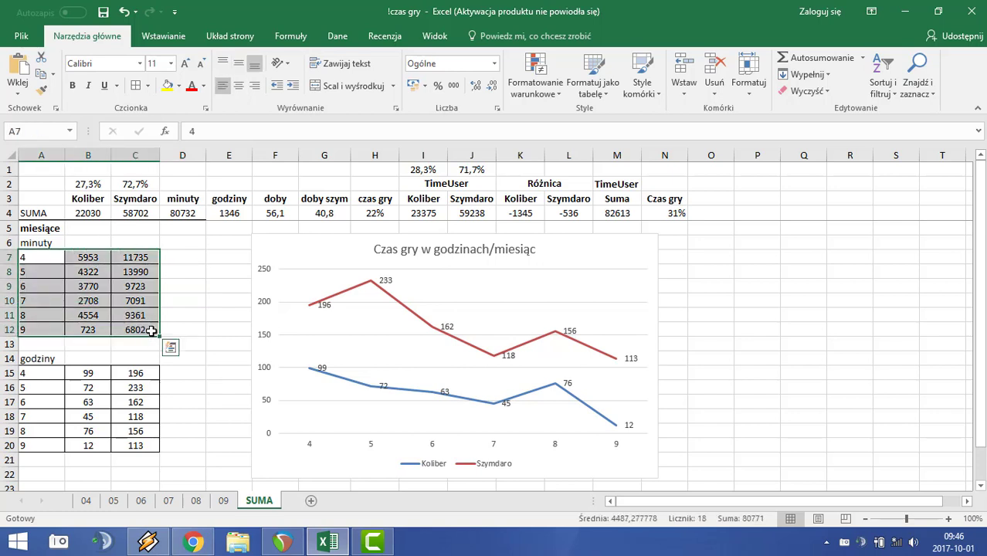
click(201, 287)
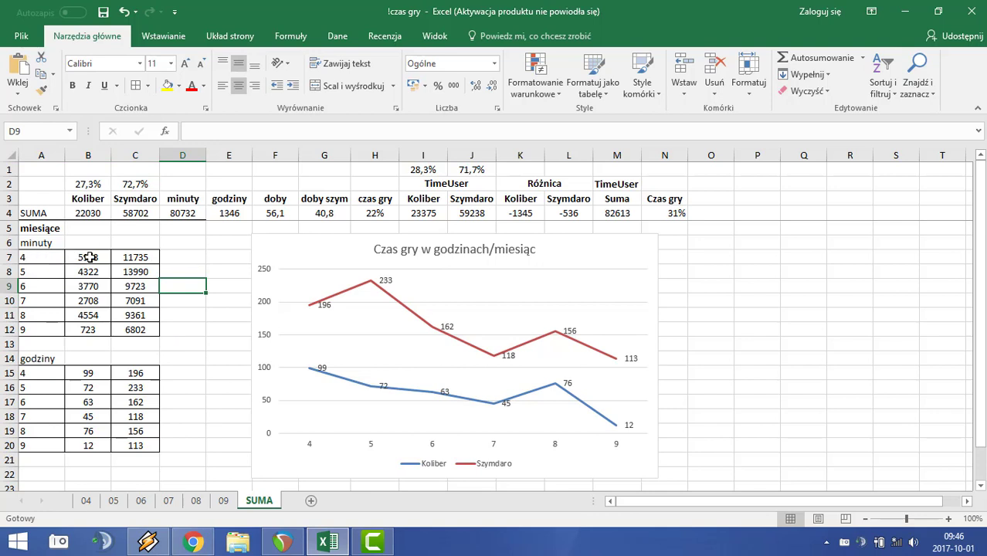
drag(90, 257, 88, 330)
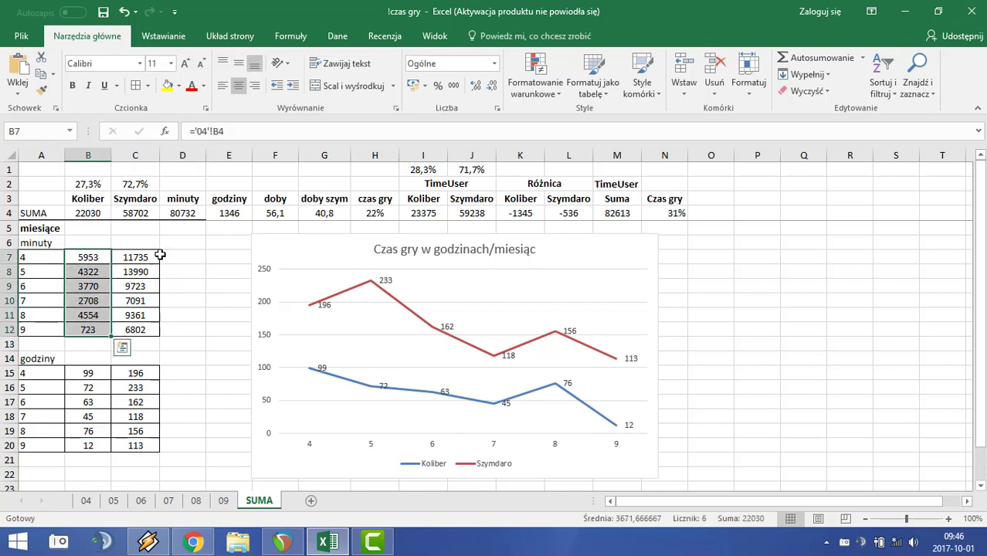
drag(154, 257, 146, 331)
click(193, 270)
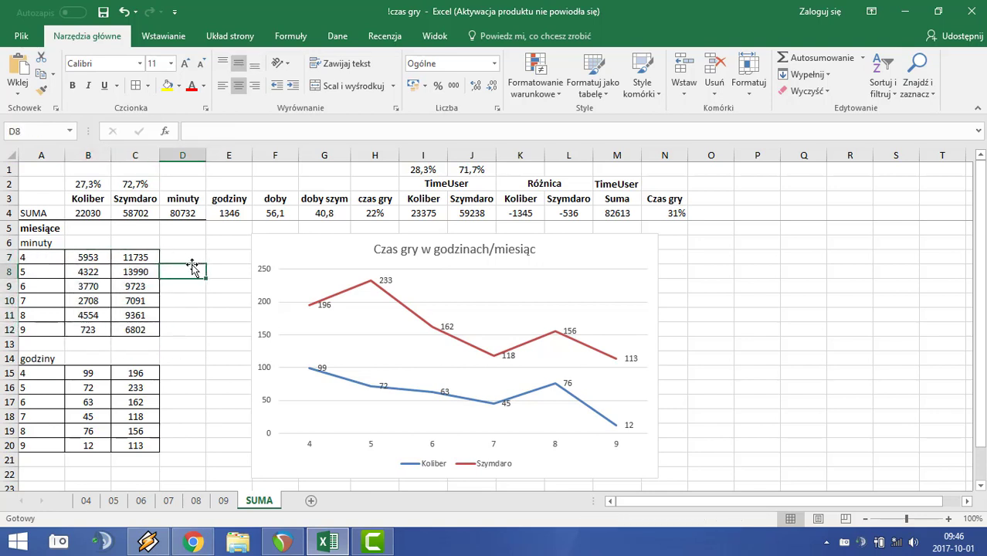
Inspect the two players' overall totals in B4:C4 and percentage shares in B2:C2 on the SUMA sheet.
click(82, 213)
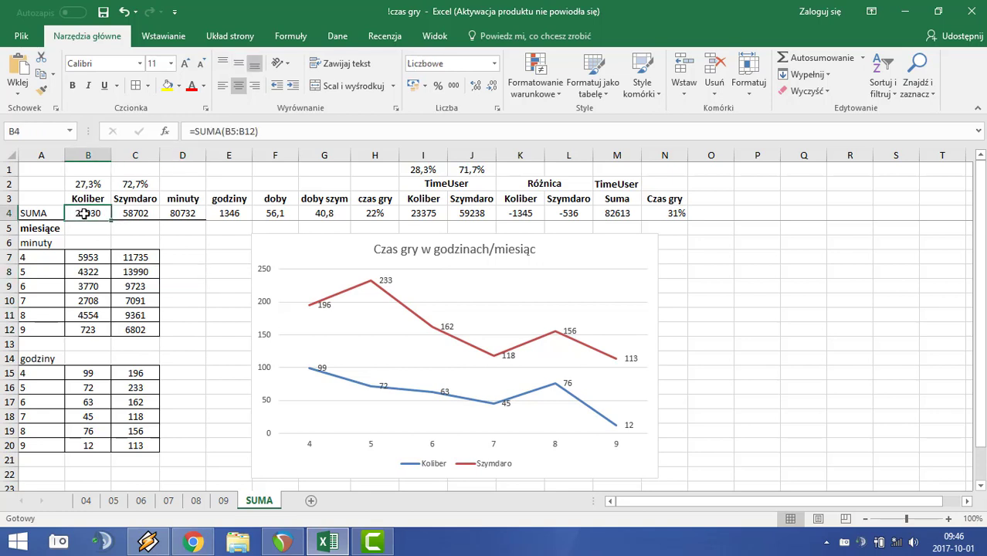
shift+click(146, 215)
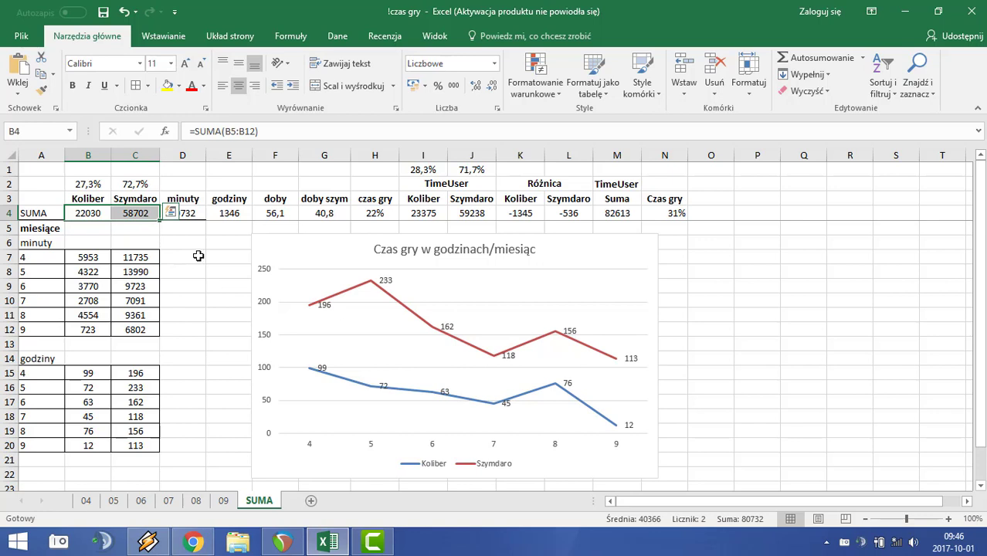
click(194, 257)
drag(84, 169, 126, 167)
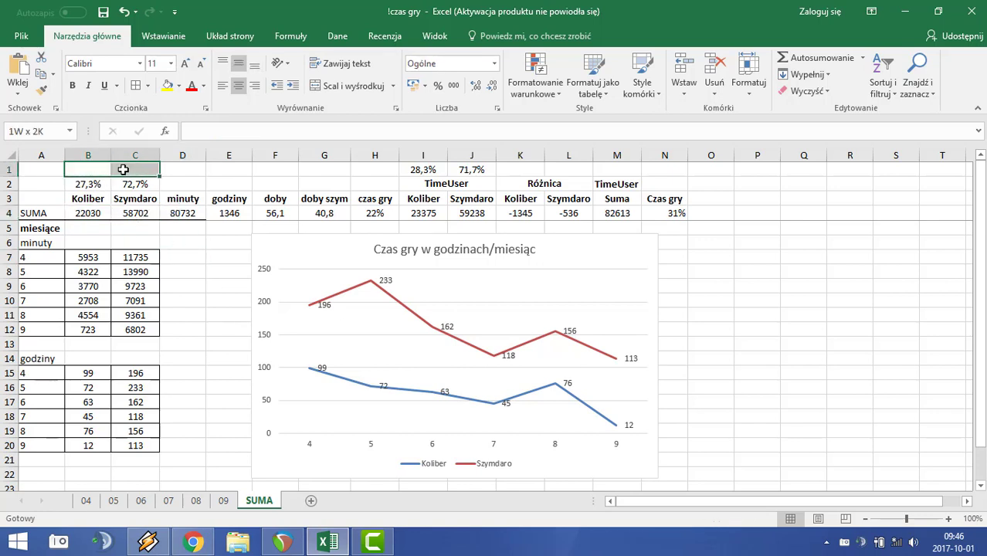
click(139, 184)
shift+click(103, 183)
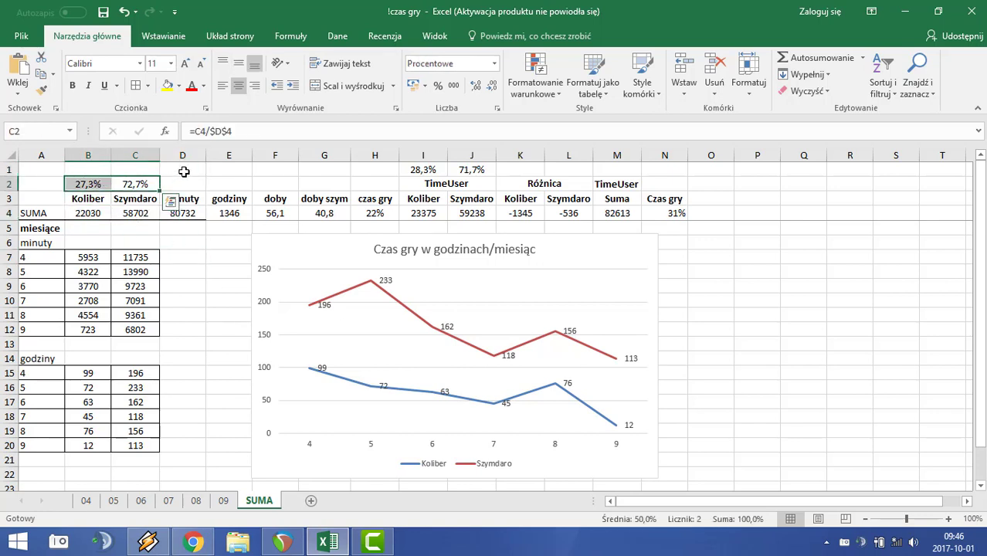
Review the two players' percentage shares in B2:C2 again.
click(184, 172)
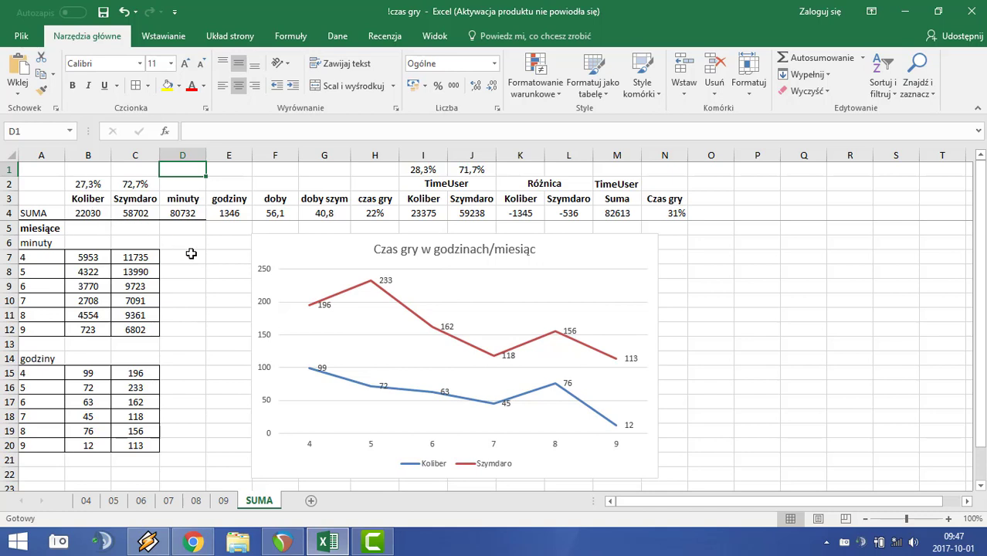
click(194, 255)
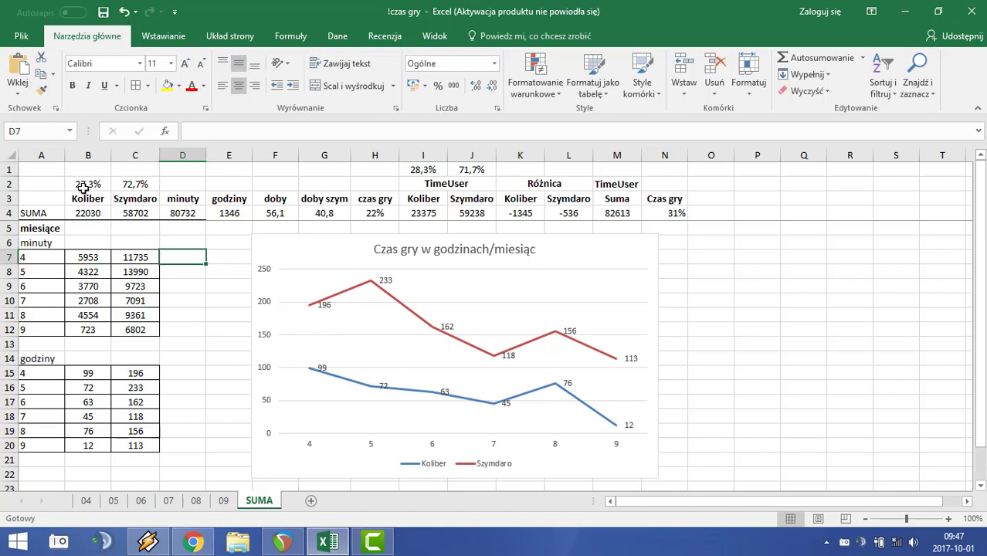
drag(82, 186, 137, 186)
click(197, 169)
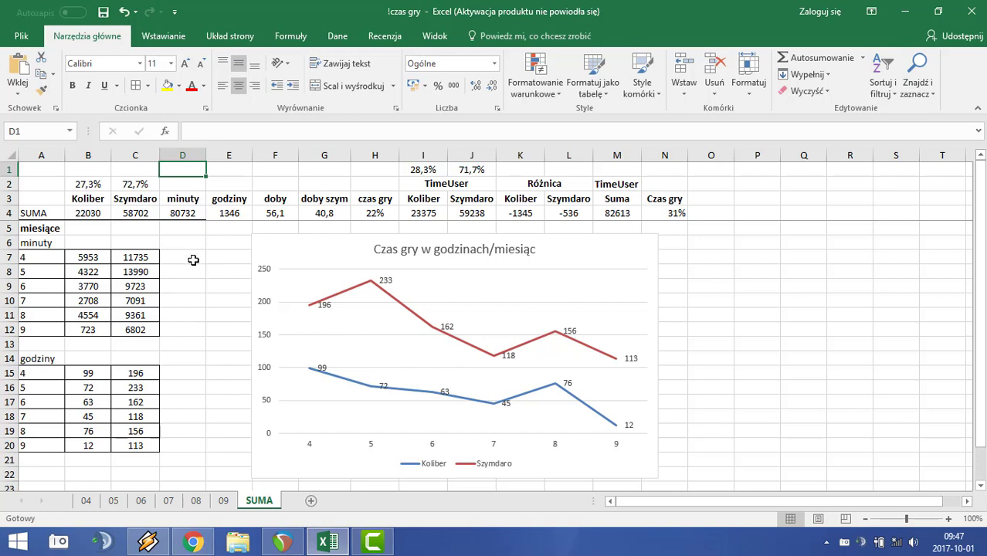
Inspect the combined play-time totals in D4:H4, covering minutes, hours, days, doby szym and the czas gry percentage.
click(197, 215)
click(194, 246)
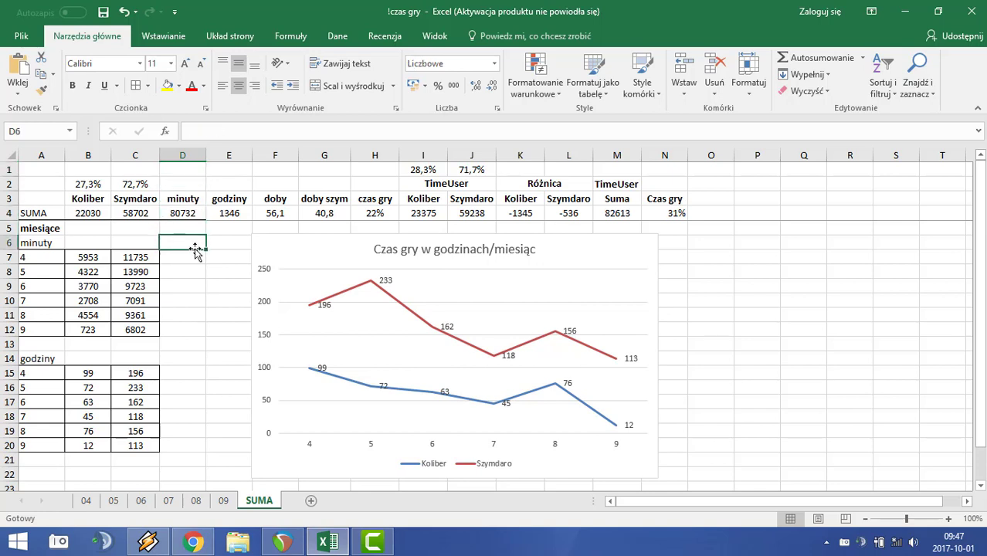
click(230, 215)
click(274, 214)
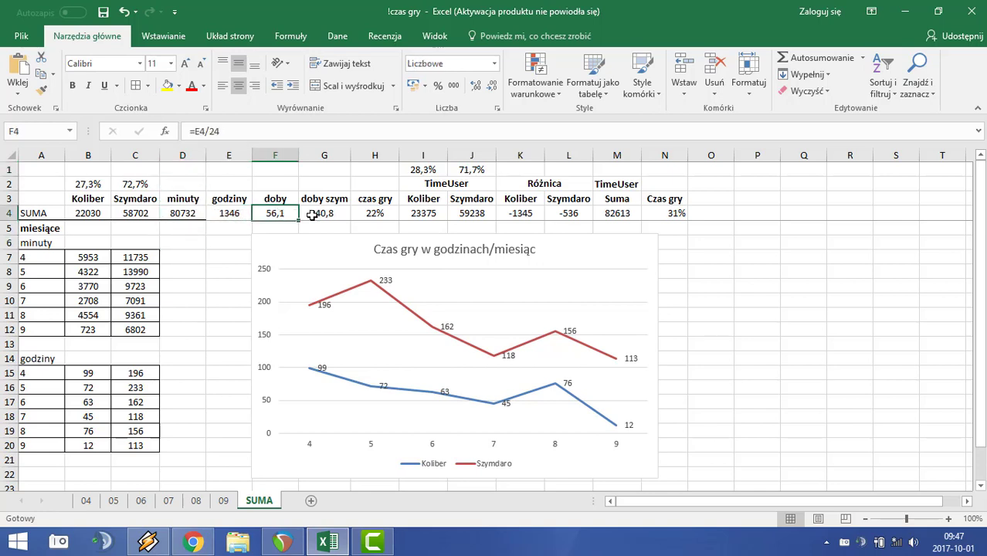
click(313, 215)
click(342, 185)
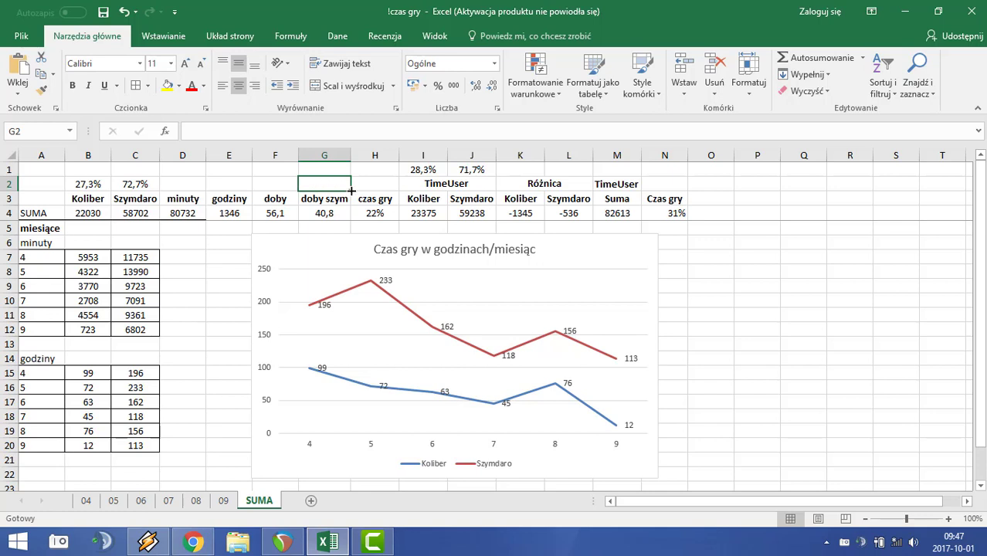
click(373, 210)
click(377, 189)
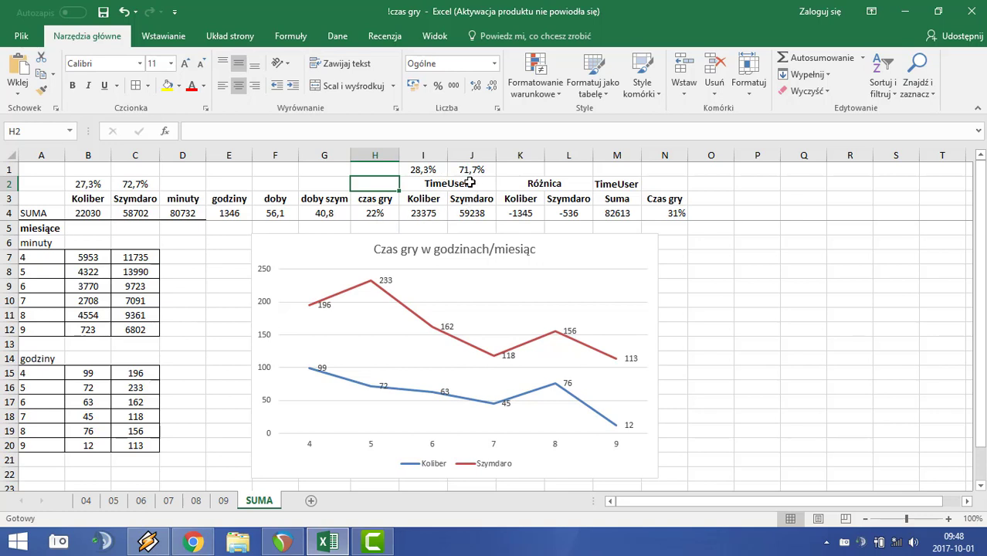
Compare the recorded totals in B4:C4 with the TimeUser totals in I4:J4, and inspect the TimeUser percentage shares in I1:J1.
click(438, 227)
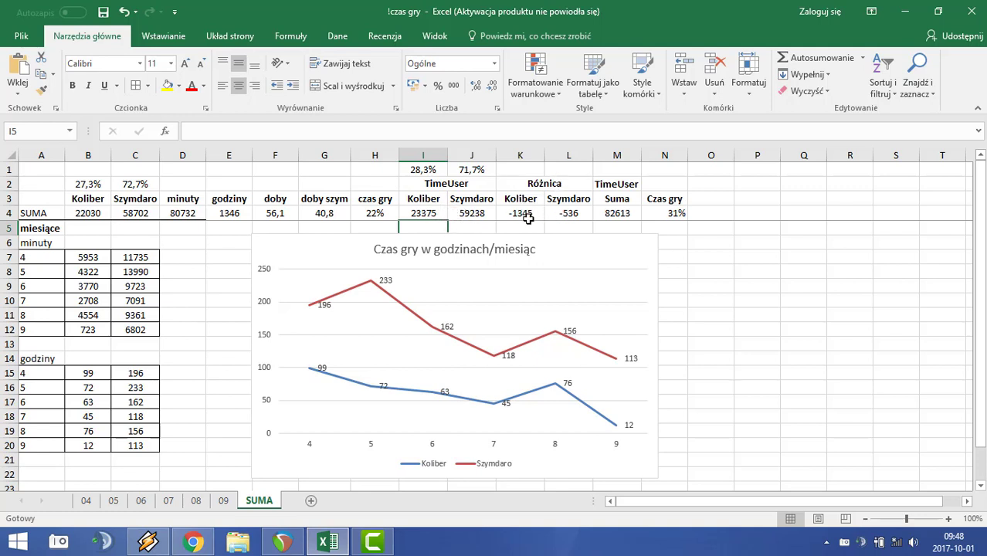
click(110, 213)
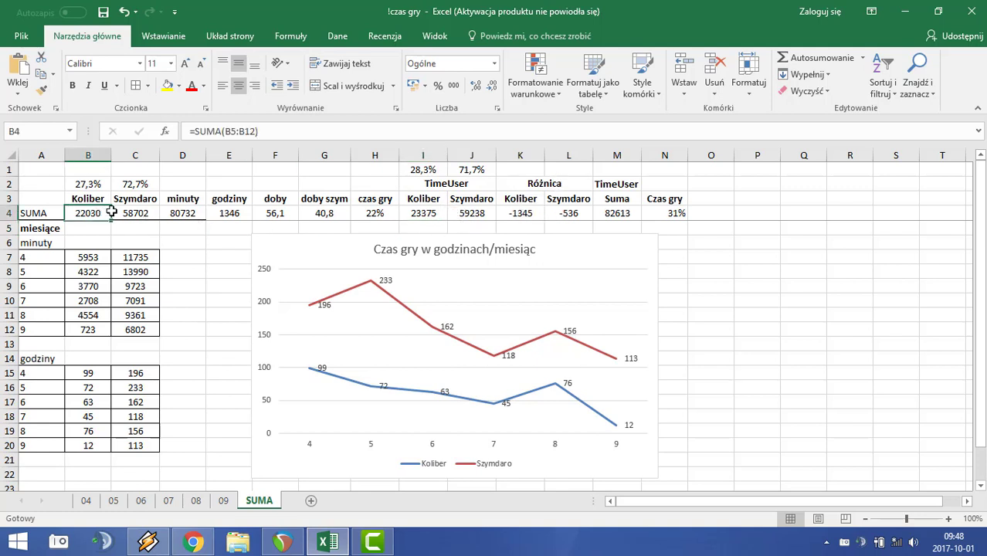
drag(112, 212, 159, 214)
drag(424, 214, 464, 214)
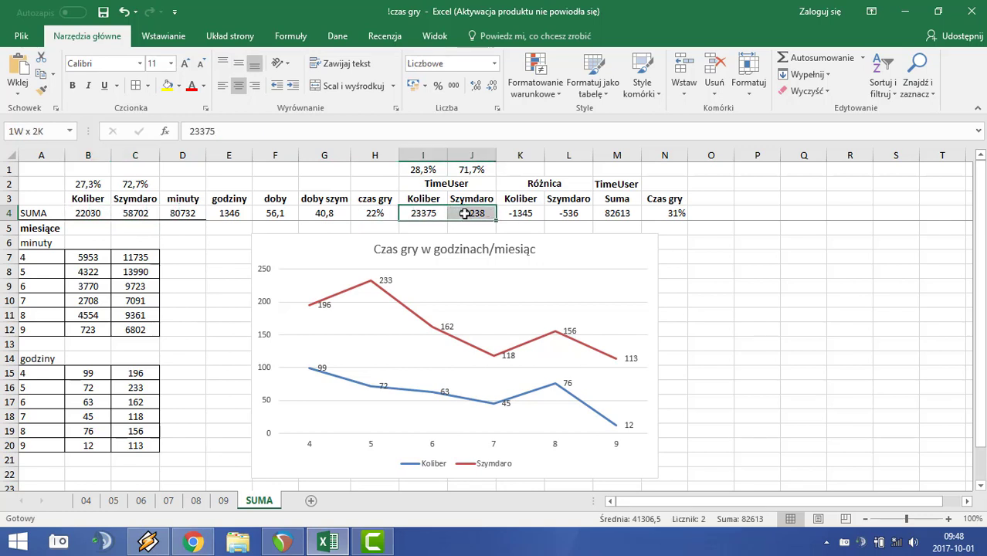
click(536, 227)
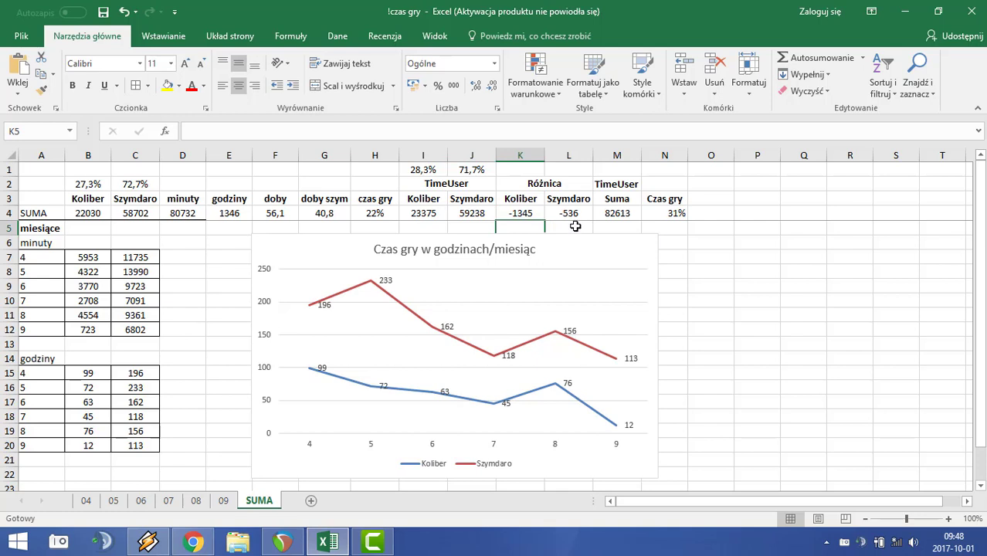
click(537, 167)
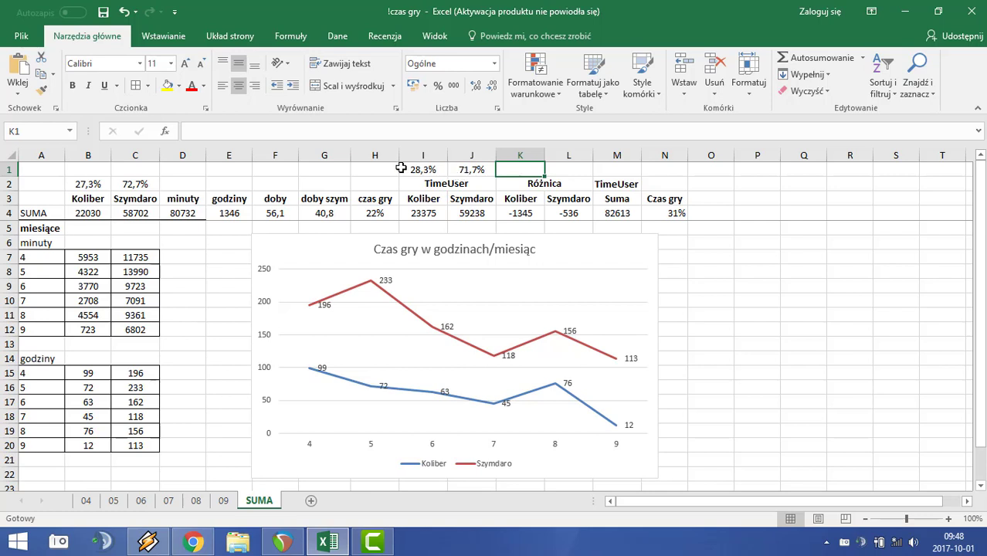
drag(401, 168, 467, 169)
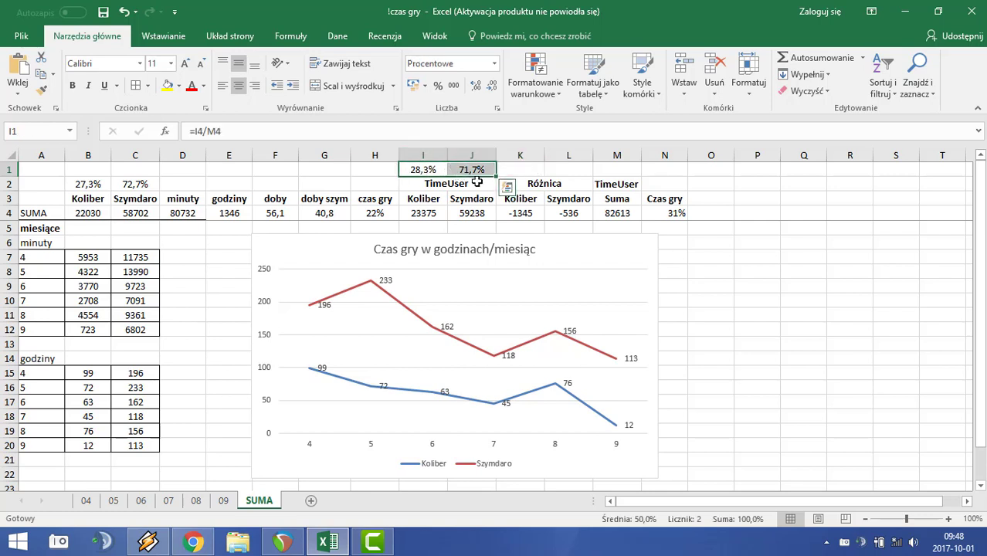
click(515, 167)
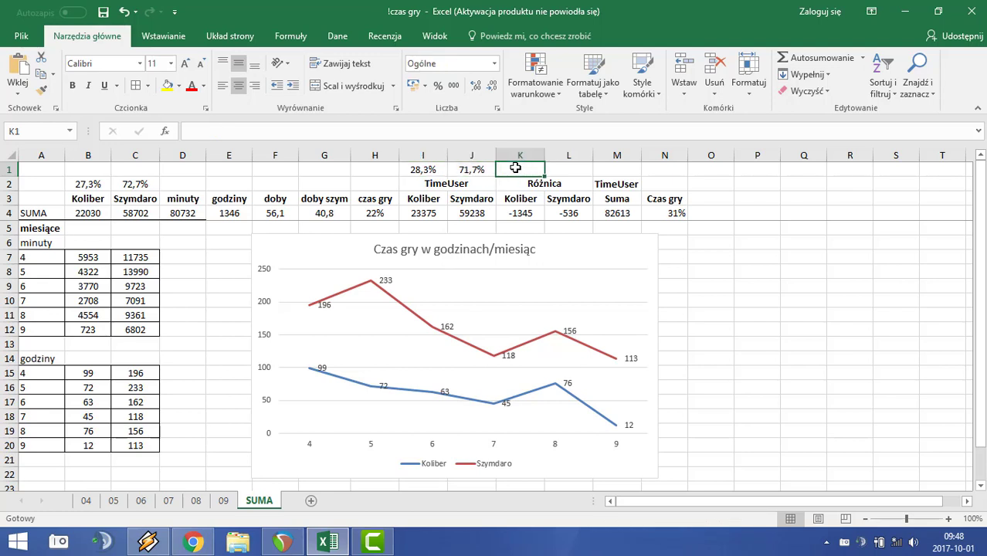
Inspect the formulas behind the TimeUser Suma in M4 and the Czas gry percentage in N4.
click(627, 213)
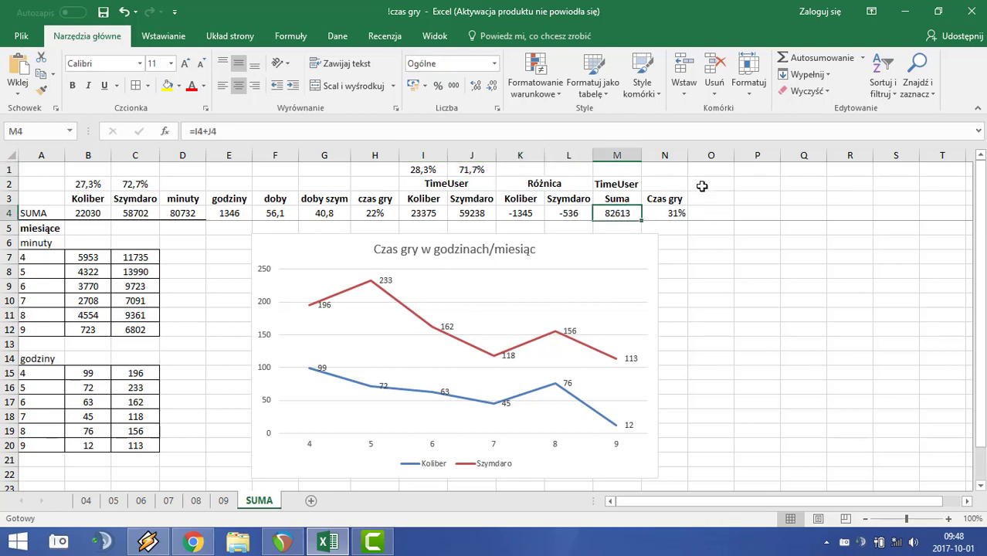
click(682, 168)
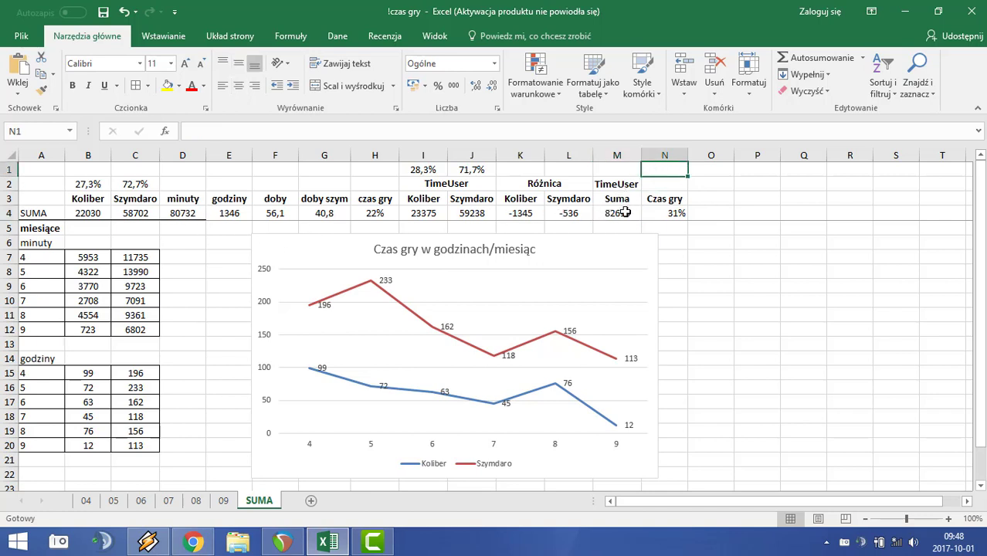
click(684, 214)
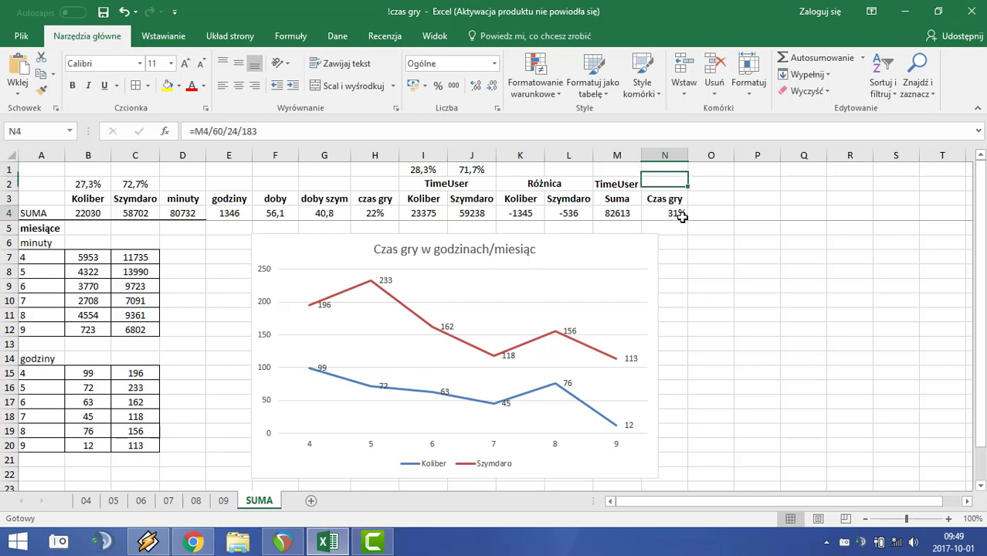
click(684, 258)
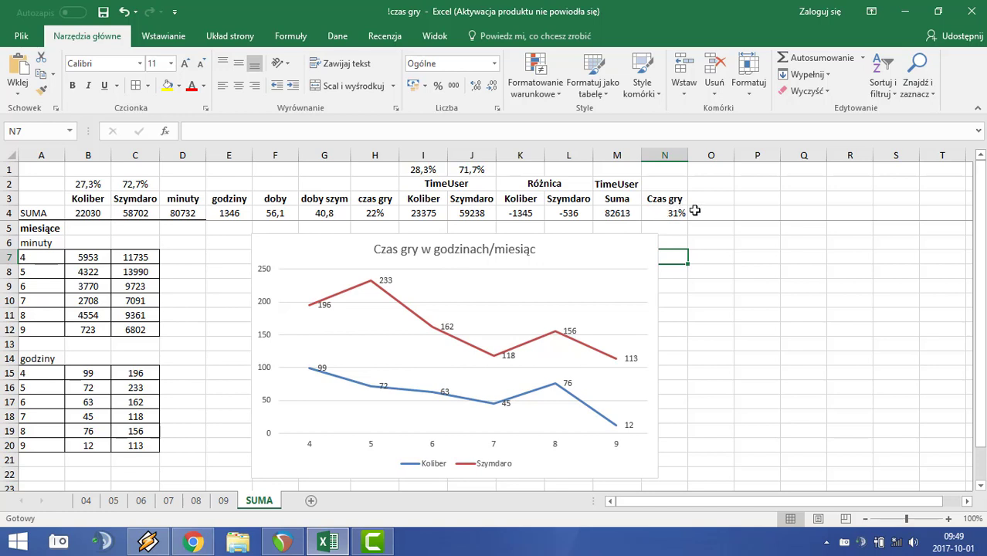
click(680, 213)
click(664, 175)
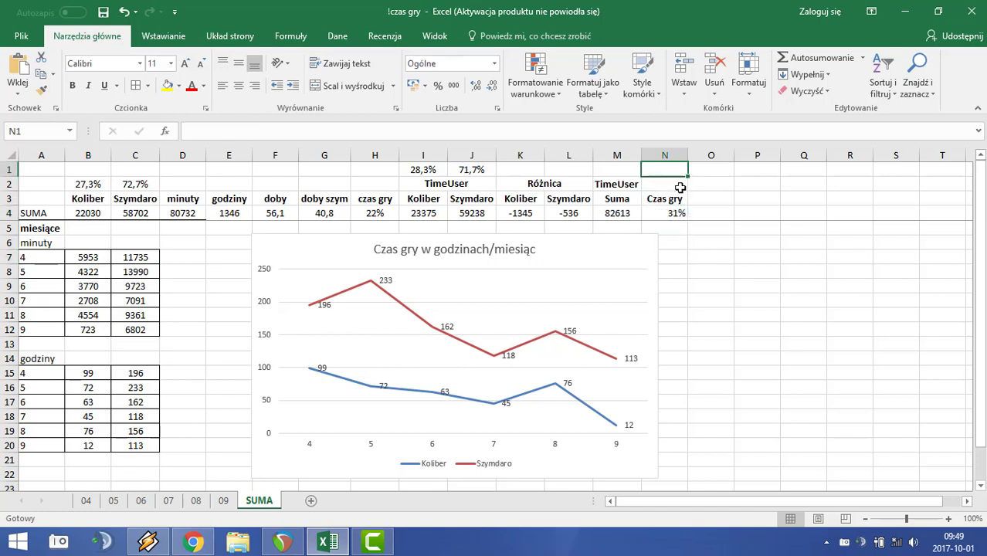
click(682, 198)
click(701, 230)
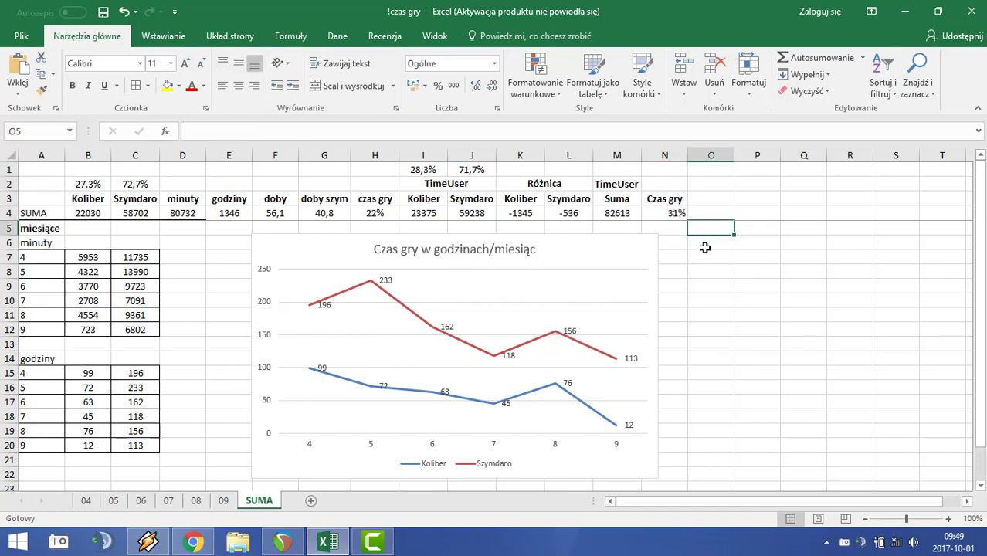
click(704, 242)
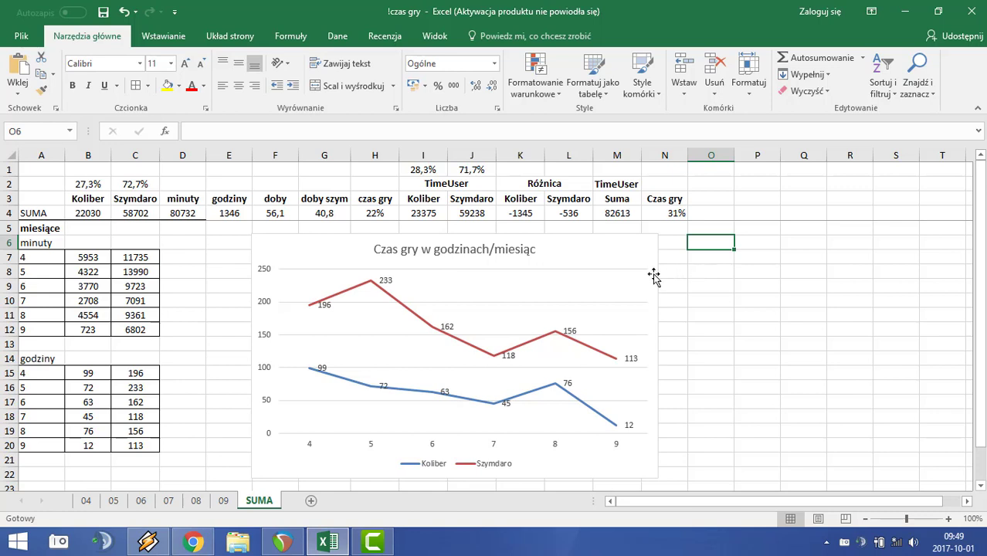
Compare the monthly minutes table in A7:C12 with the monthly hours table in A15:C20.
click(211, 298)
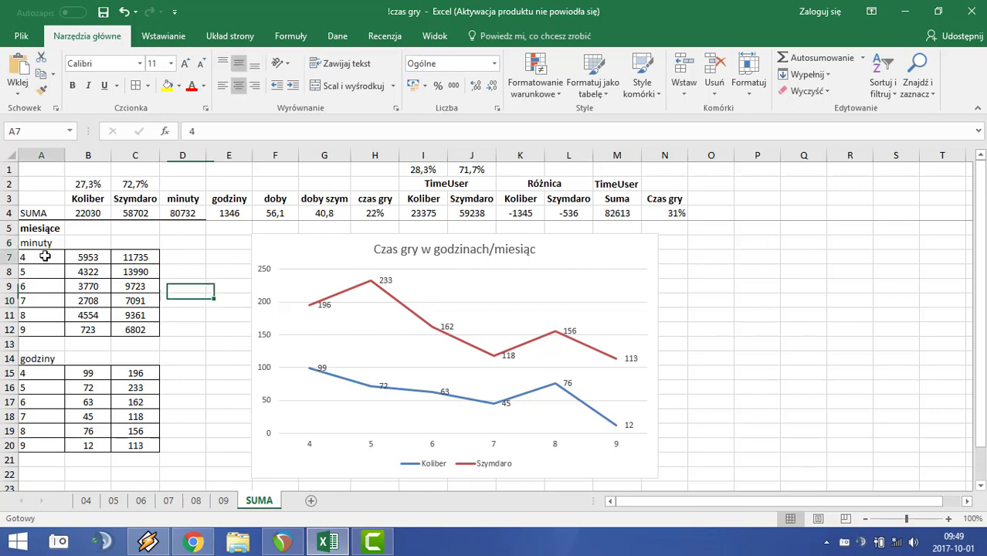
drag(49, 257, 135, 329)
click(177, 313)
drag(45, 374, 141, 442)
click(188, 329)
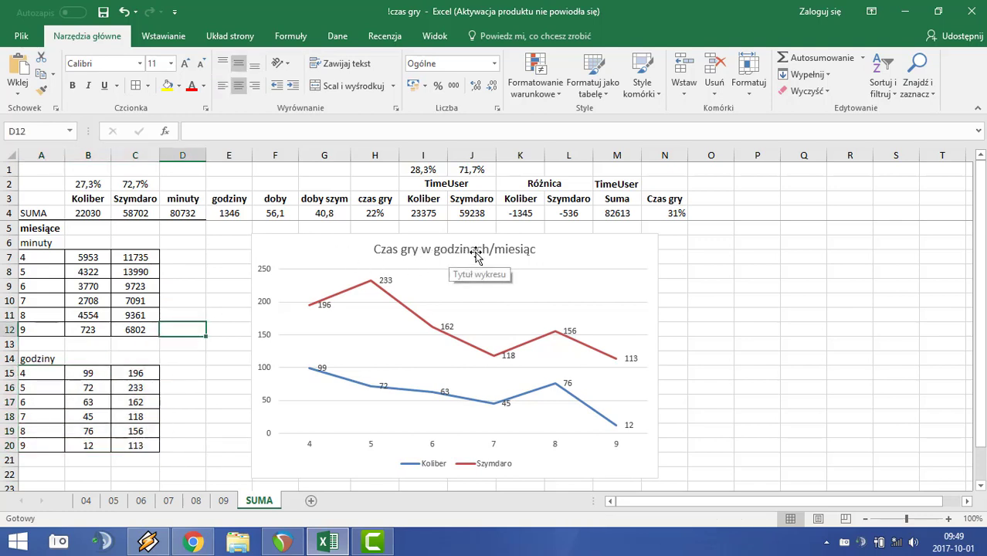
Examine the "Czas gry w godzinach/miesiąc" line chart, including the monthly data points of both players' series.
click(724, 257)
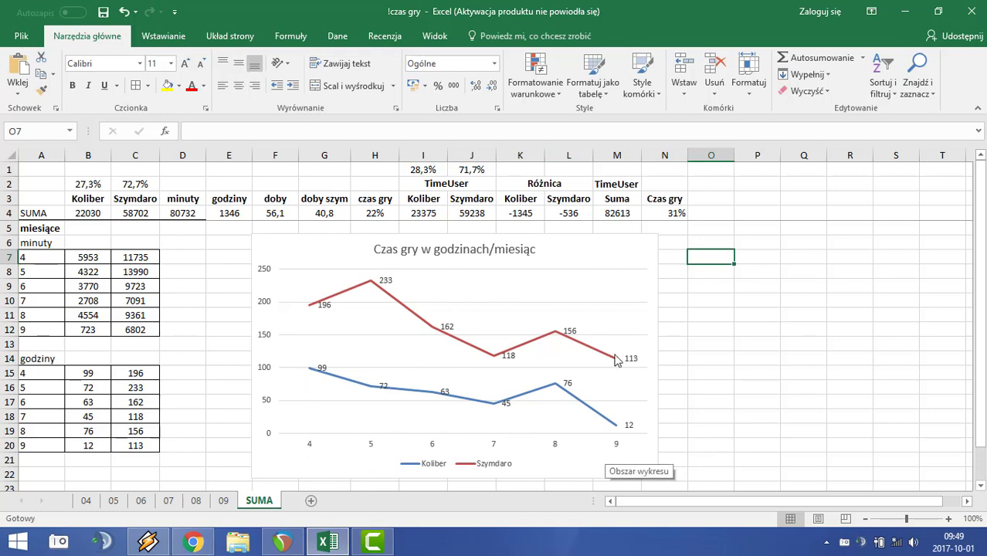
click(710, 329)
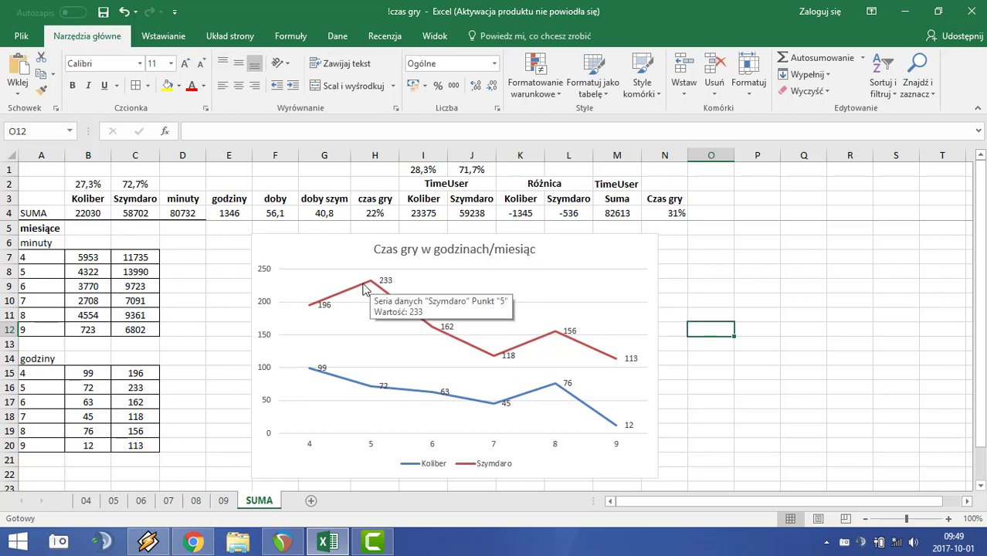
click(727, 270)
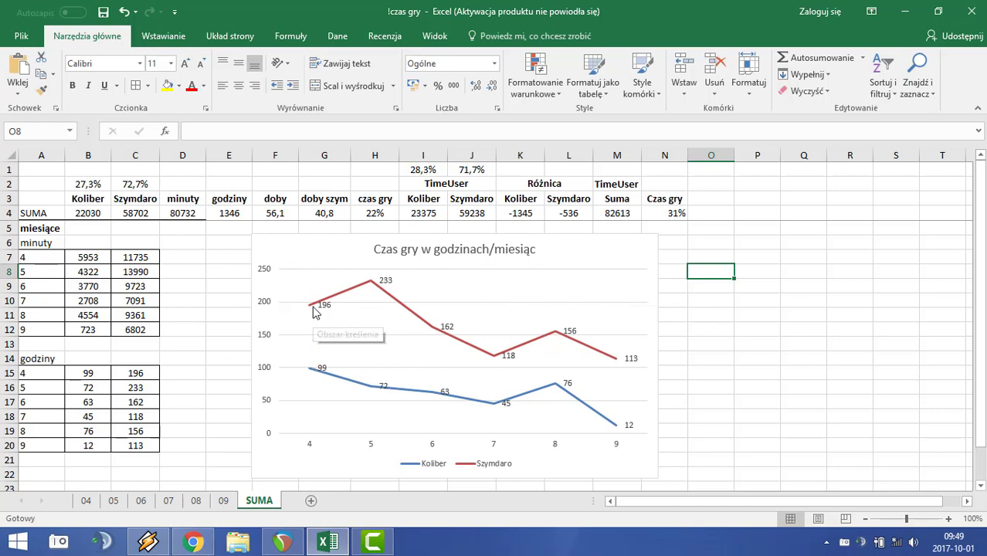
mouse_move(317, 310)
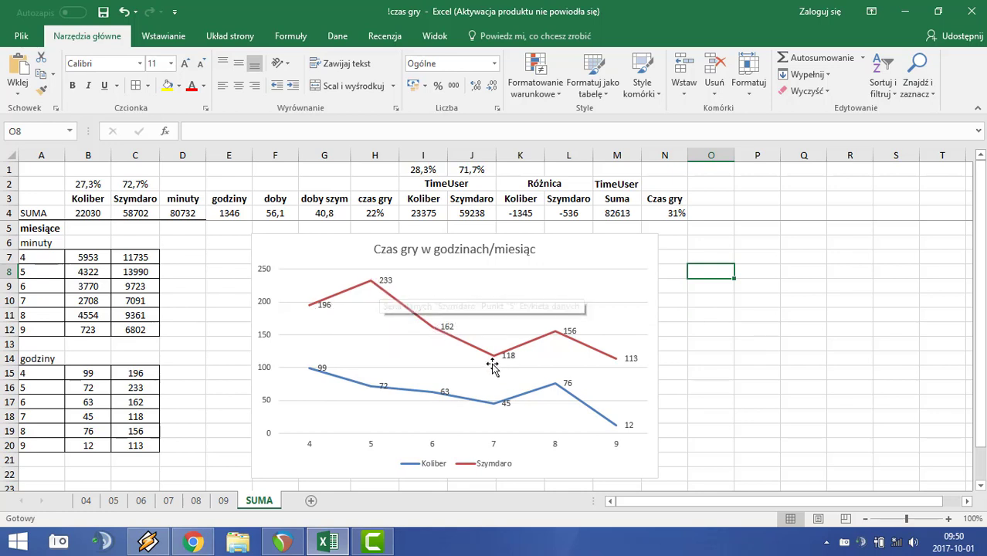
mouse_move(499, 361)
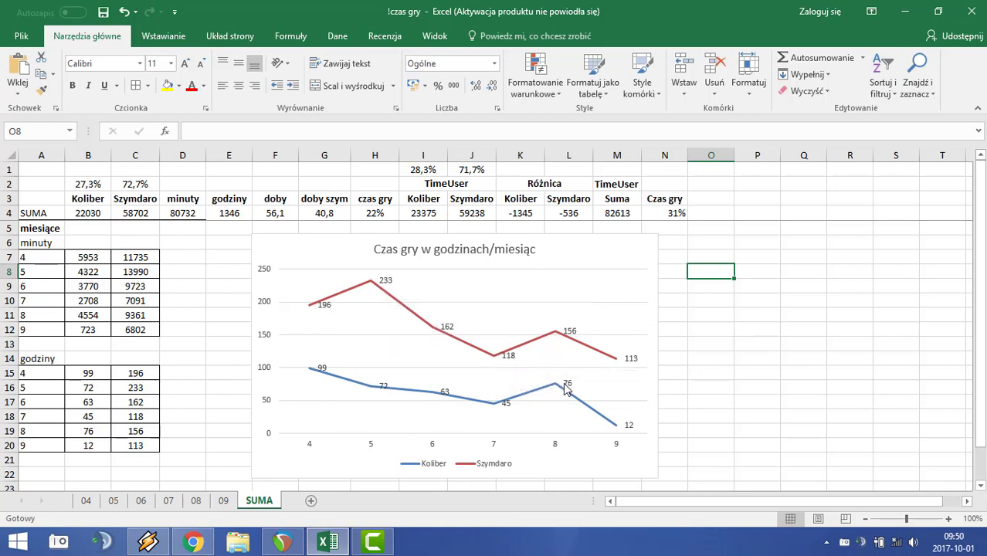
click(720, 298)
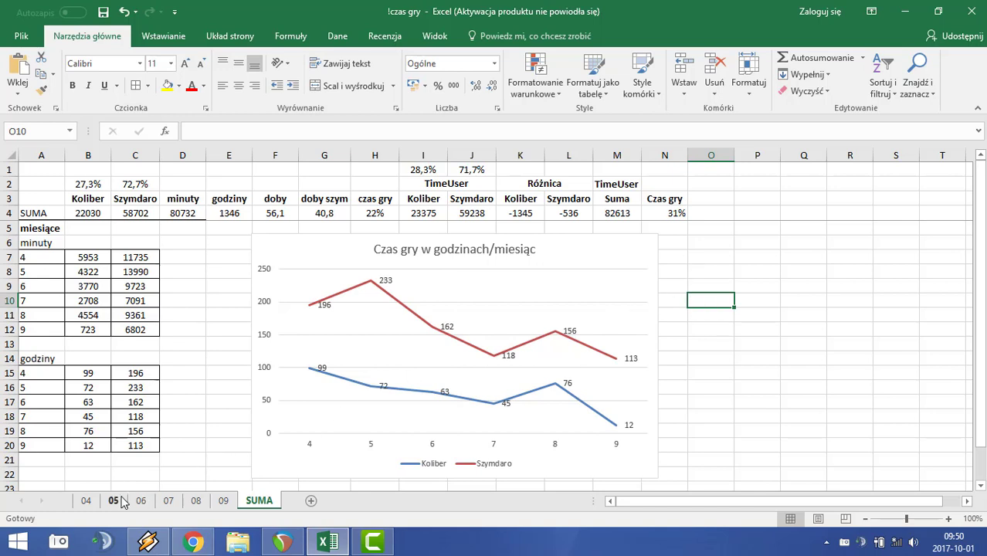
Look back through the recorded play times on sheet 04, glance at sheets 05 and 06, and return to the SUMA sheet.
click(85, 500)
click(218, 329)
scroll(143, 263, down, 10)
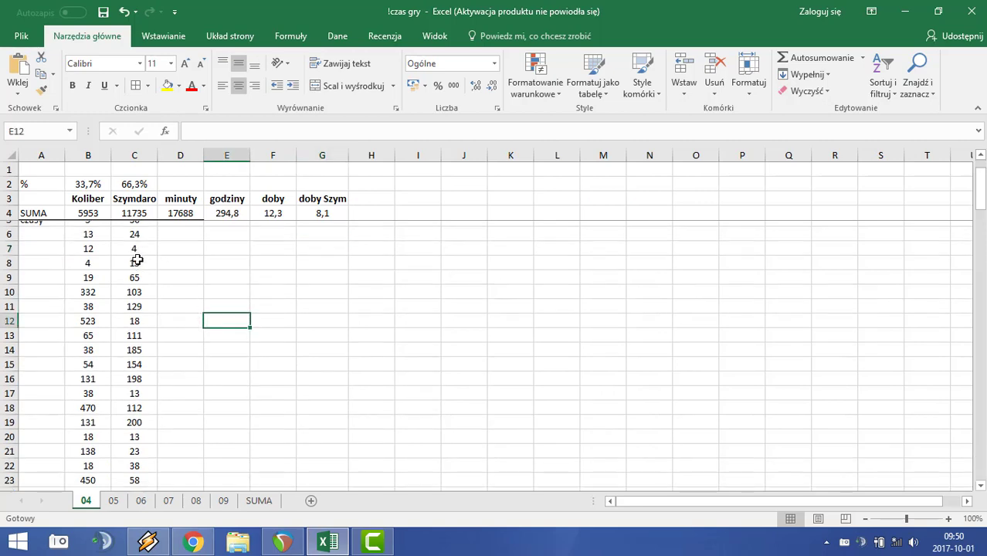
scroll(161, 359, up, 10)
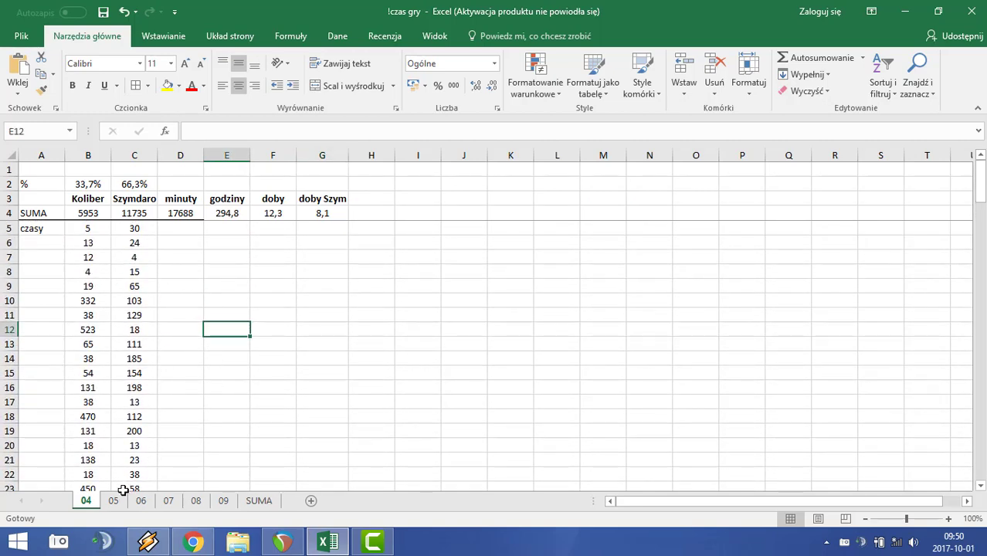
scroll(204, 310, down, 6)
scroll(204, 310, up, 6)
click(113, 500)
click(141, 501)
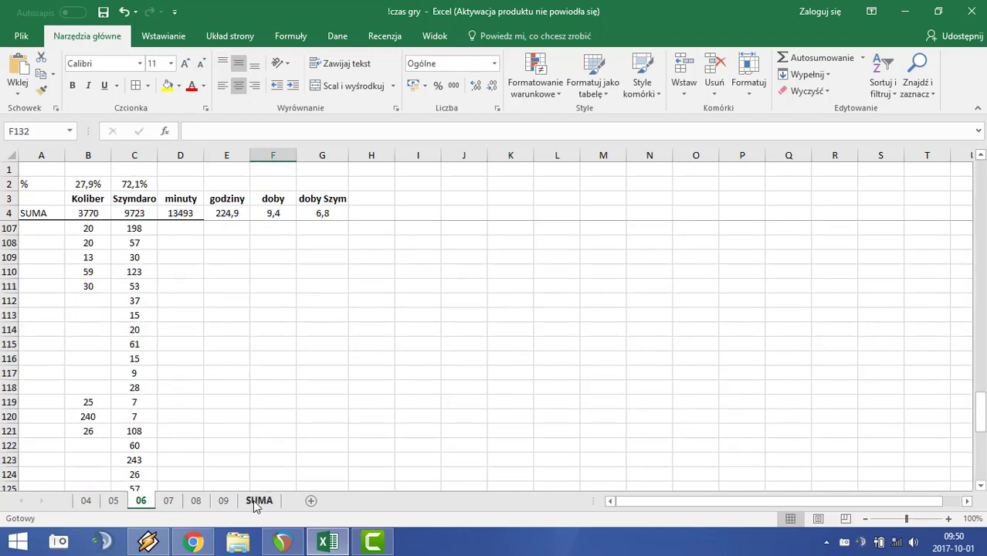
click(259, 500)
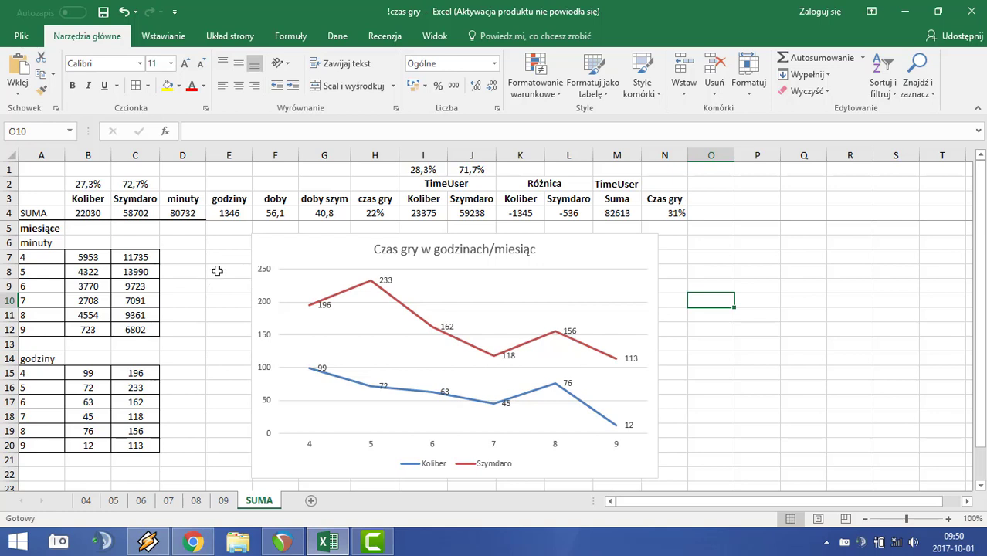
click(218, 272)
click(220, 300)
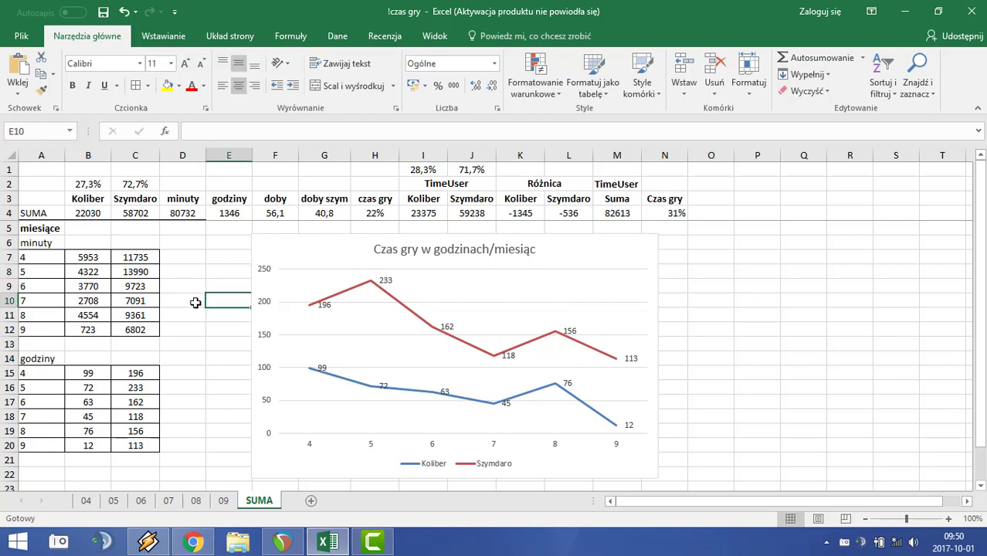
click(196, 303)
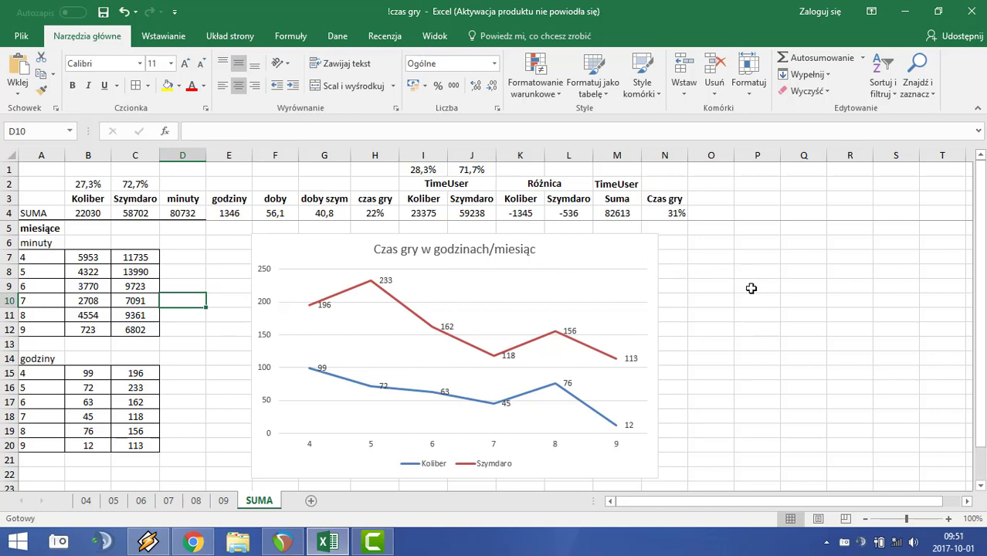
click(726, 272)
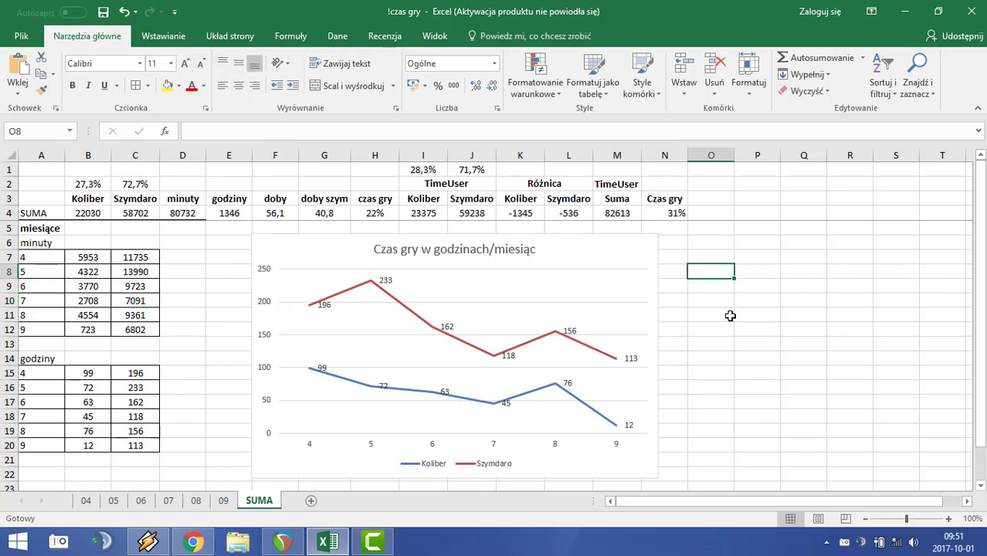